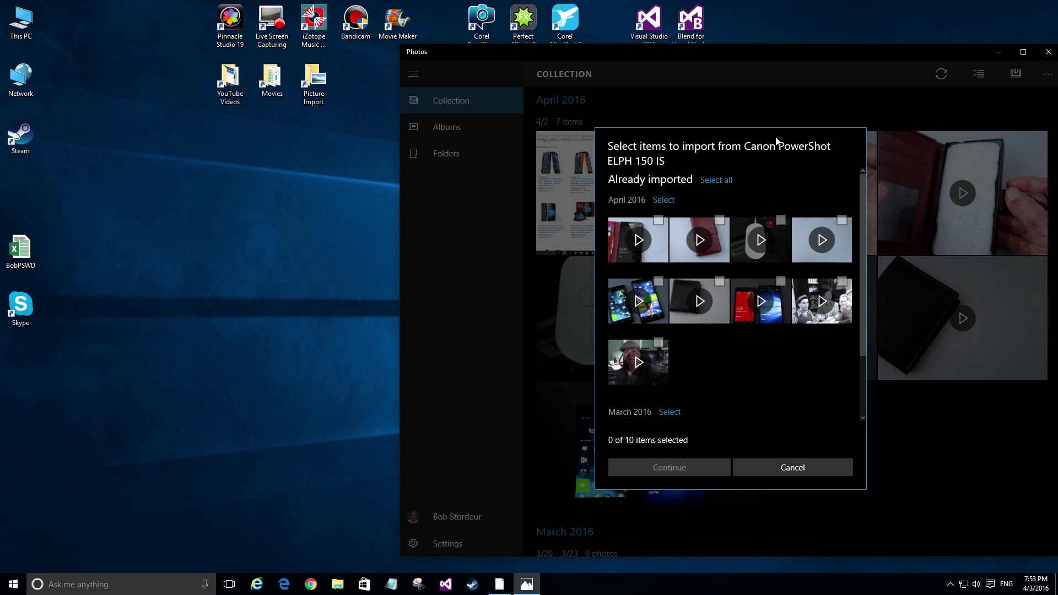
- Cancel the Canon camera import and close Photos without importing anything
click(784, 468)
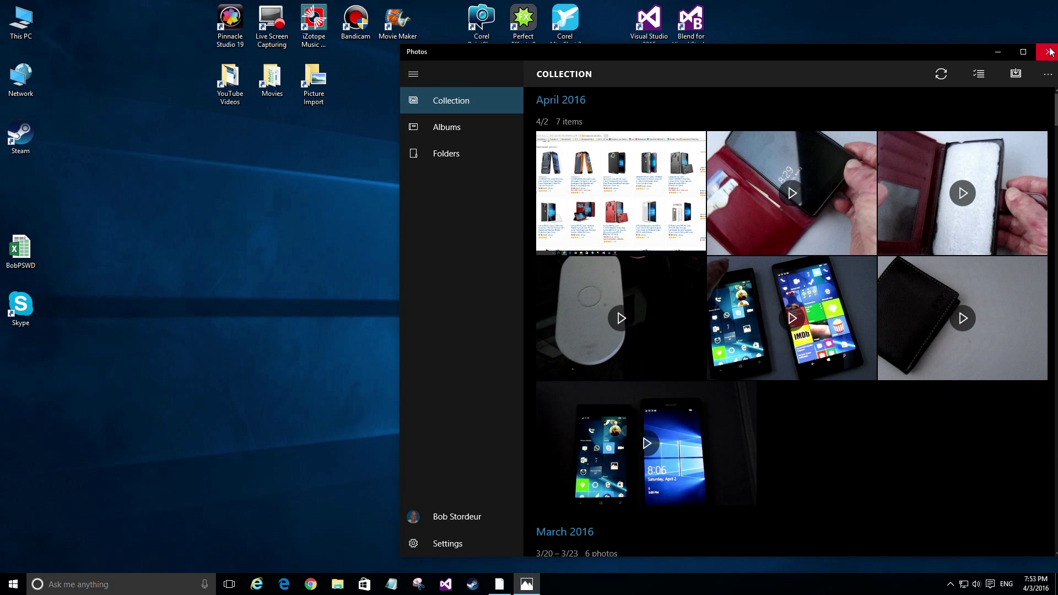
click(1049, 51)
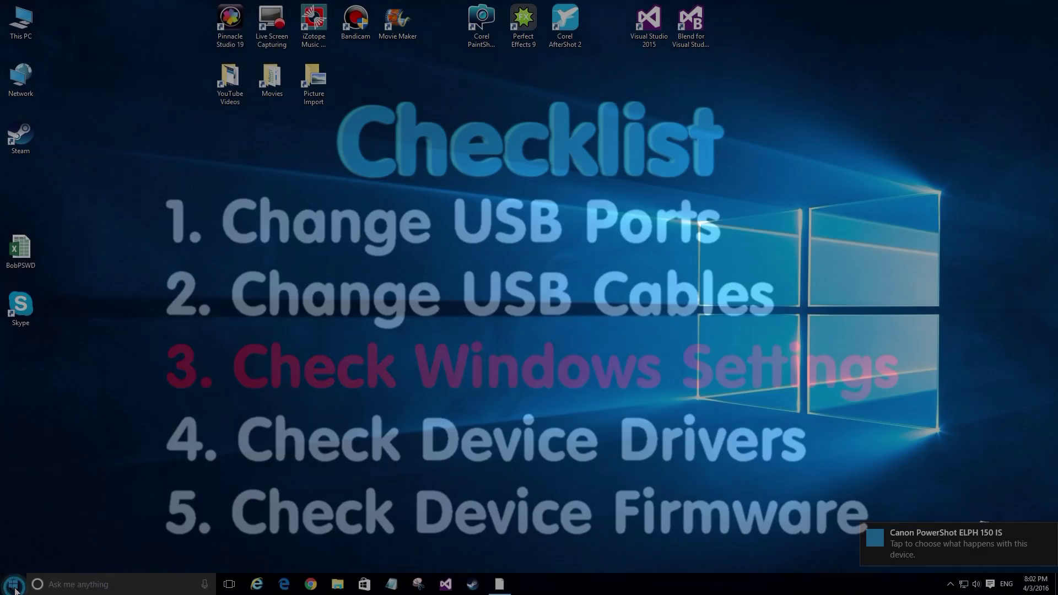
- Bring up the Devices > AutoPlay page in Settings, moved toward the top left
key(super)
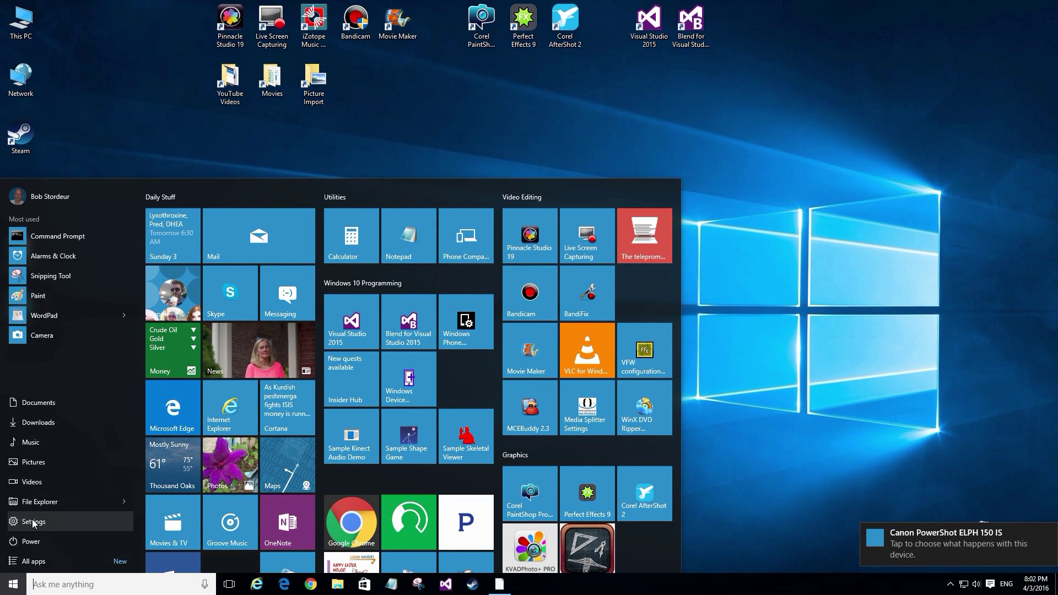
click(34, 521)
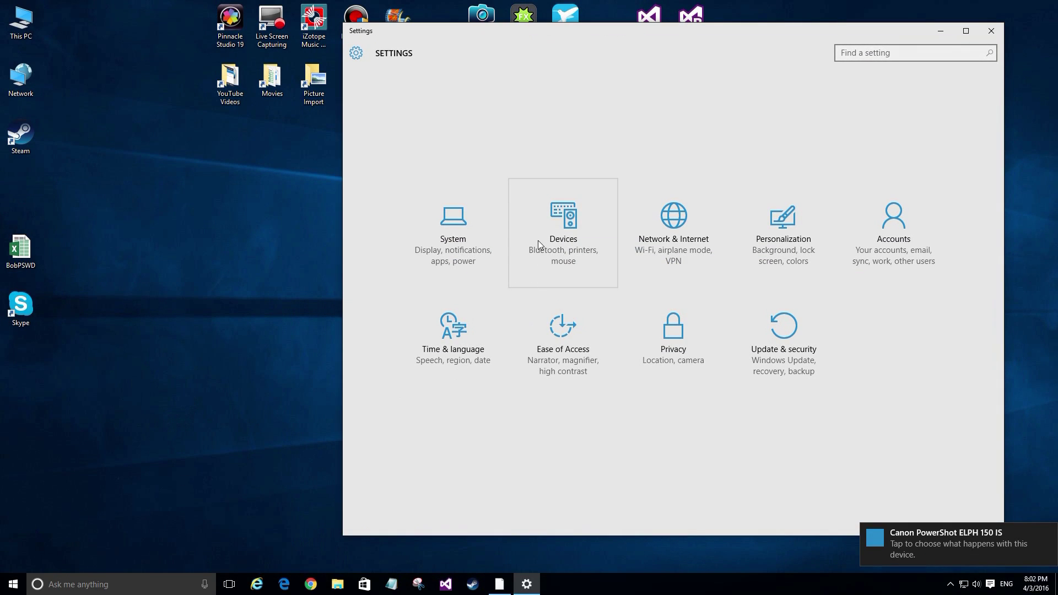
click(556, 221)
click(375, 186)
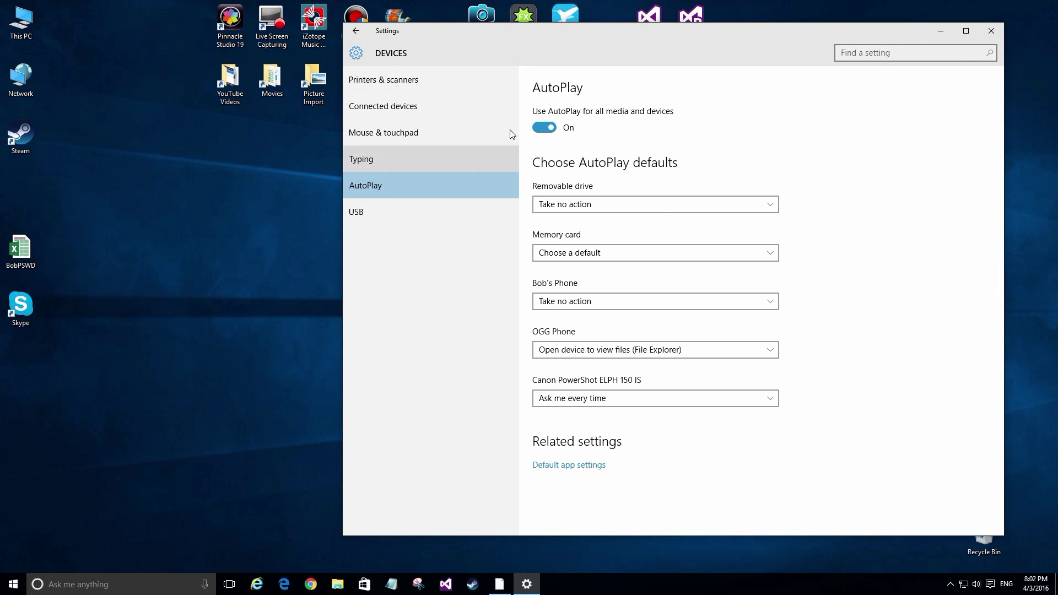
drag(610, 34, 451, 11)
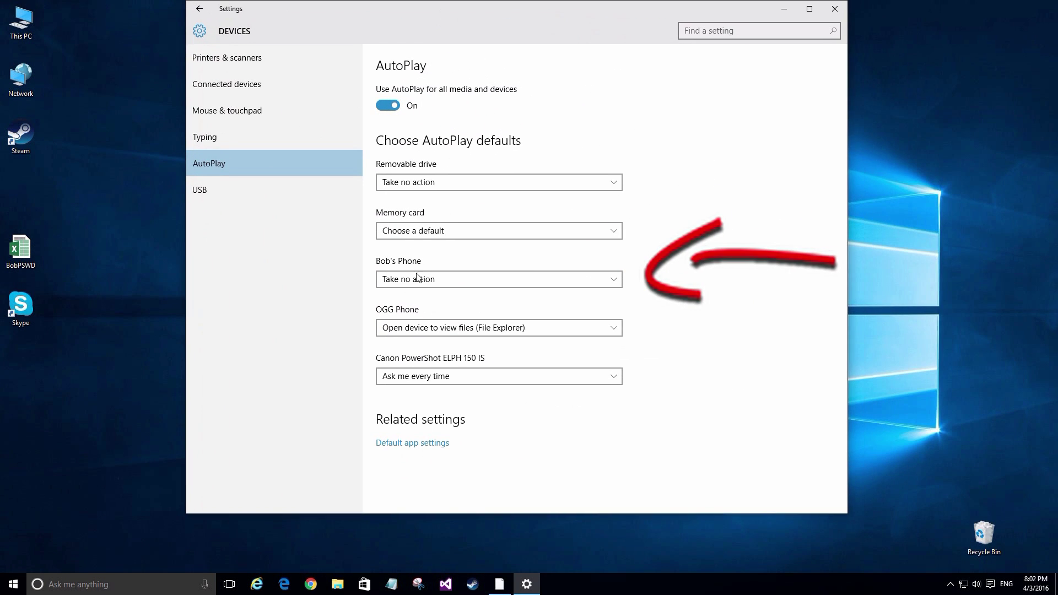
- Change the Canon PowerShot's AutoPlay action in its dropdown, then close Settings
click(403, 380)
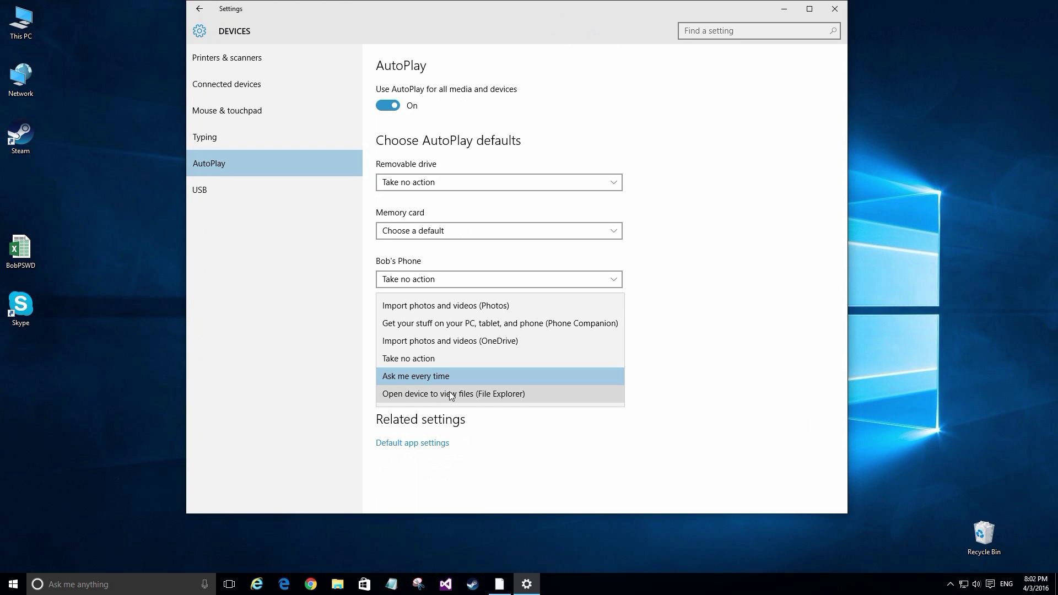
click(434, 306)
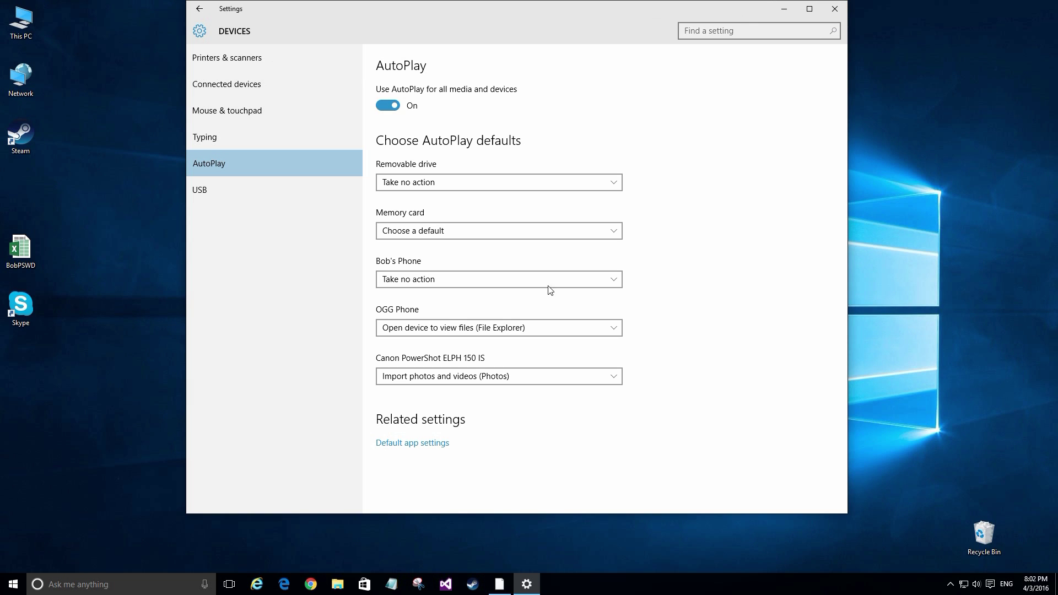
click(414, 376)
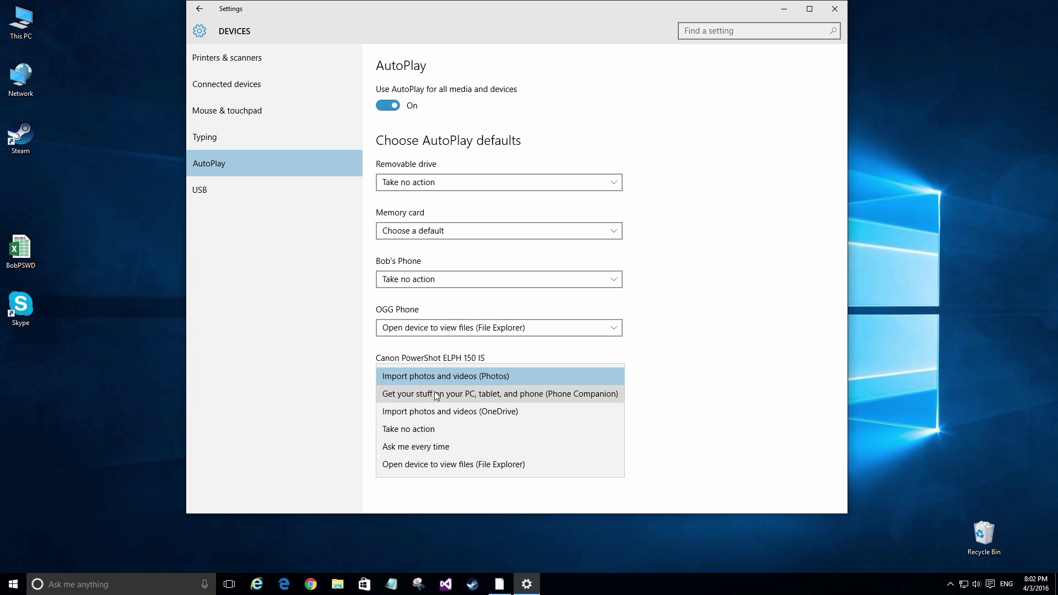
key(alt+F4)
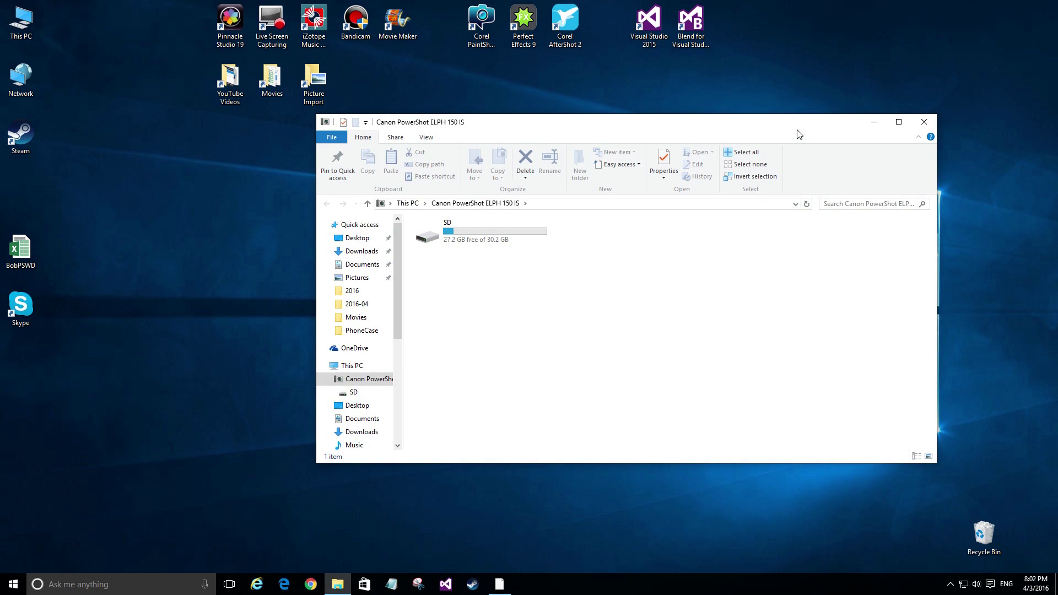
- Browse the camera's SD card into DCIM\11204 to view its nine MVI video files
double_click(454, 236)
click(454, 241)
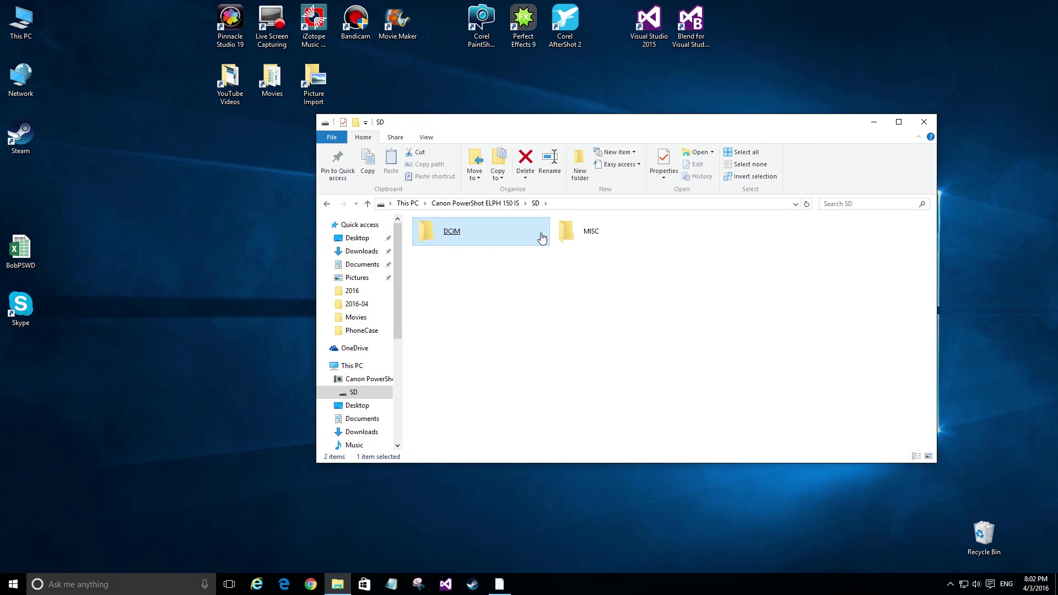
double_click(453, 241)
click(573, 230)
double_click(573, 231)
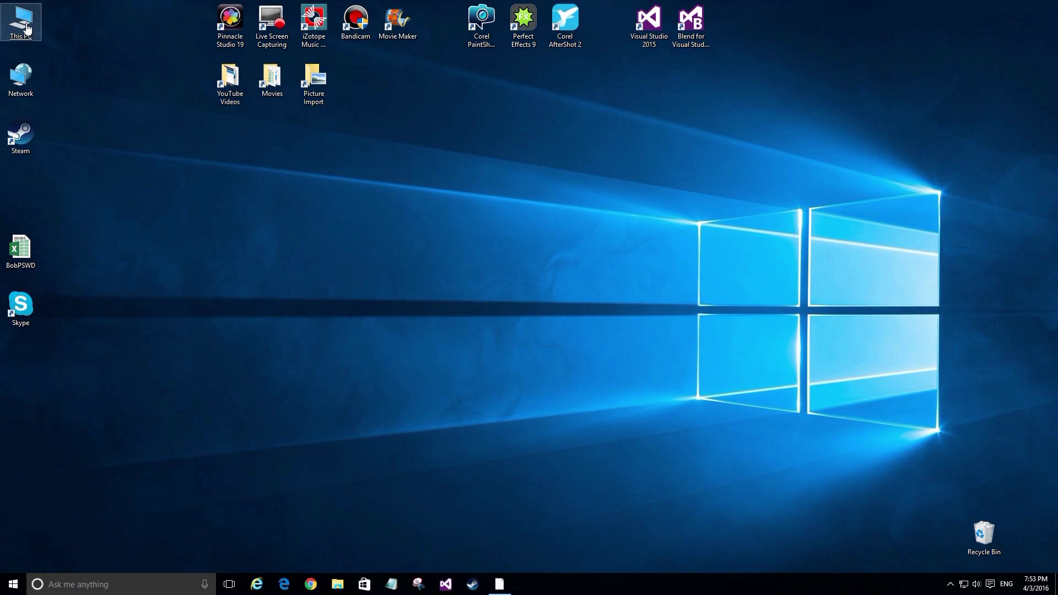
- Select the Canon PowerShot ELPH 150 IS under Portable Devices in Computer Management's Device Manager
right_click(26, 24)
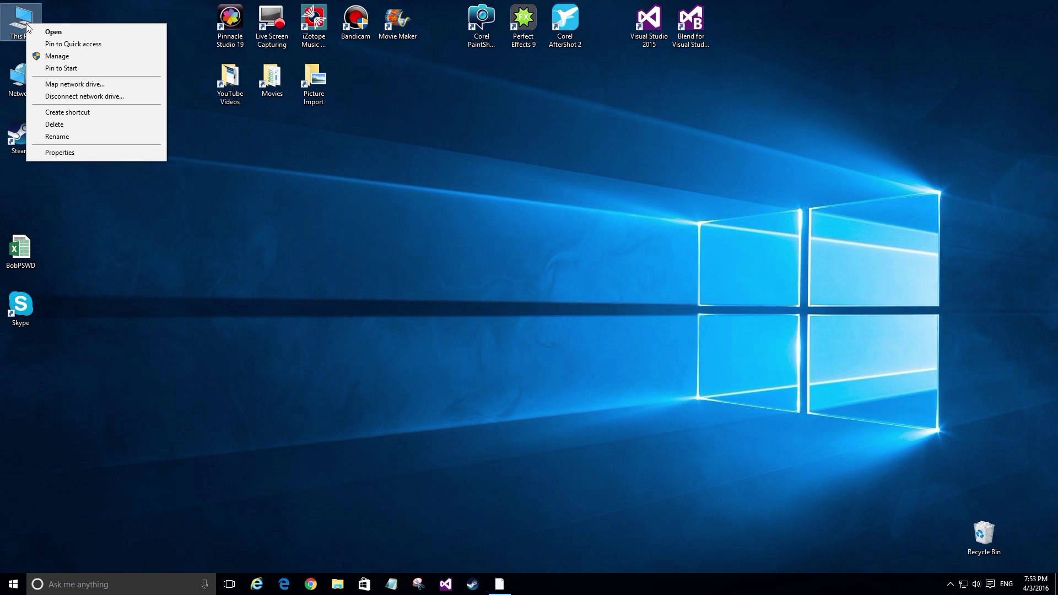
click(52, 56)
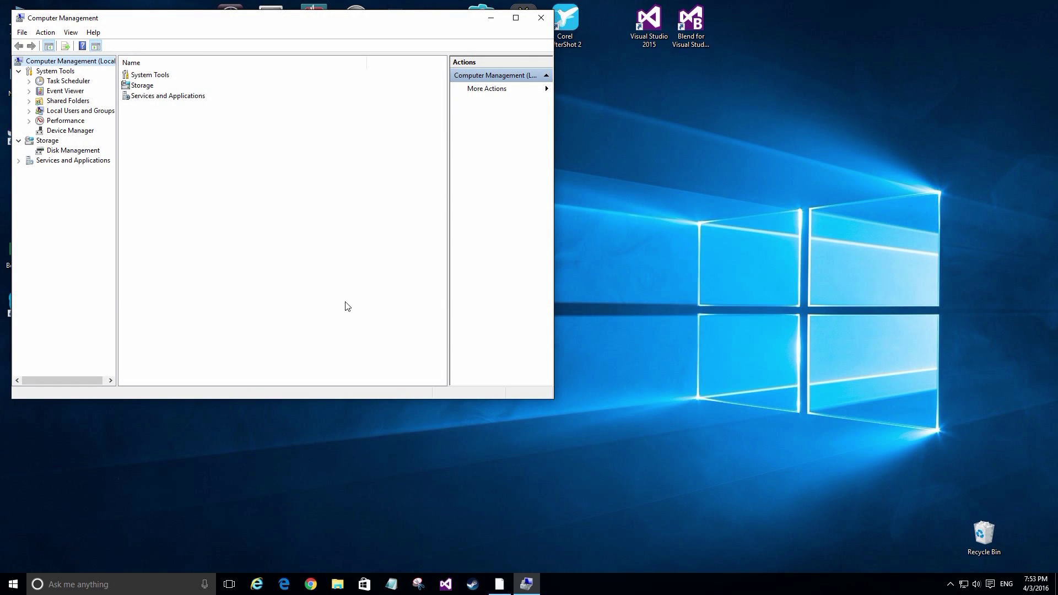
click(73, 131)
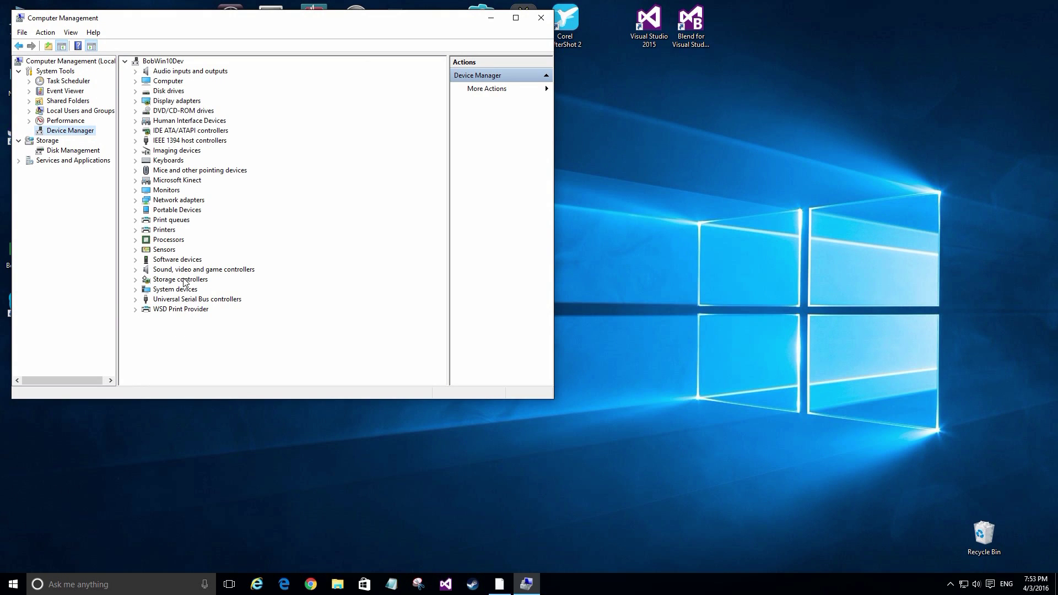
double_click(175, 210)
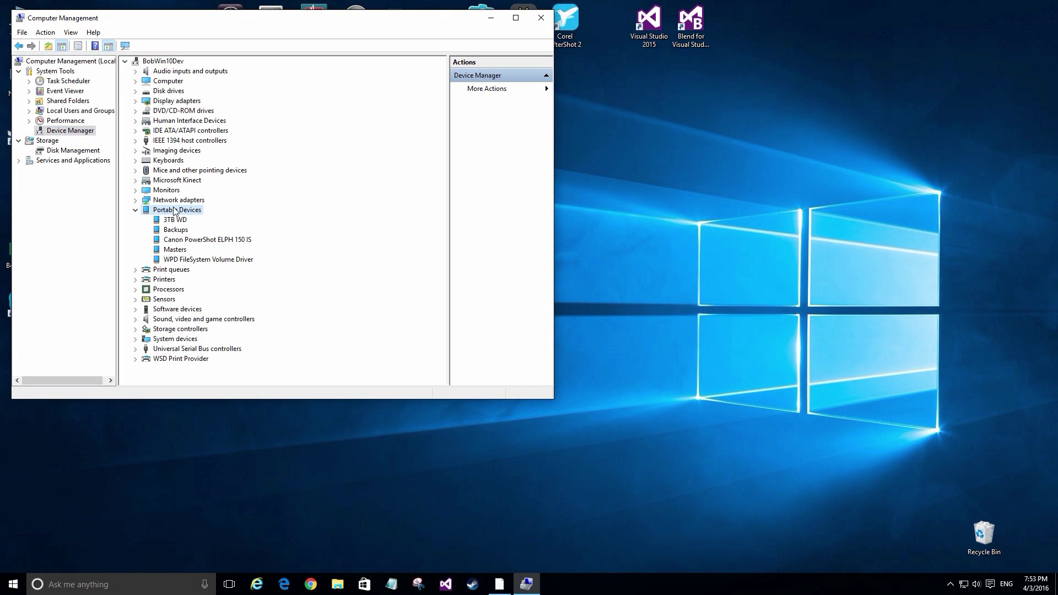
click(184, 241)
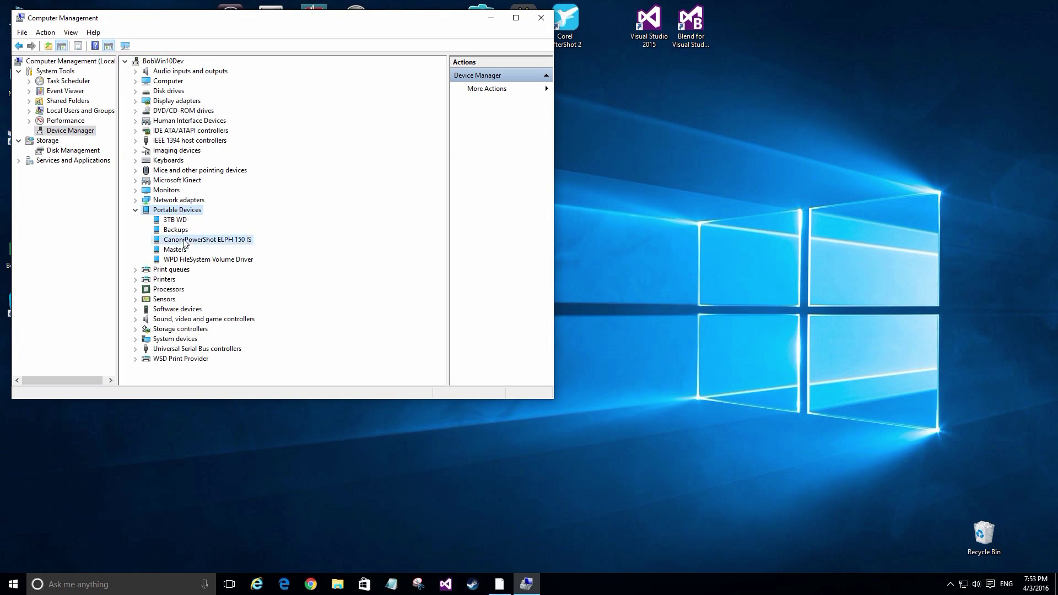
- Search automatically for newer Canon camera drivers; the MTP USB Device driver is already current
right_click(214, 245)
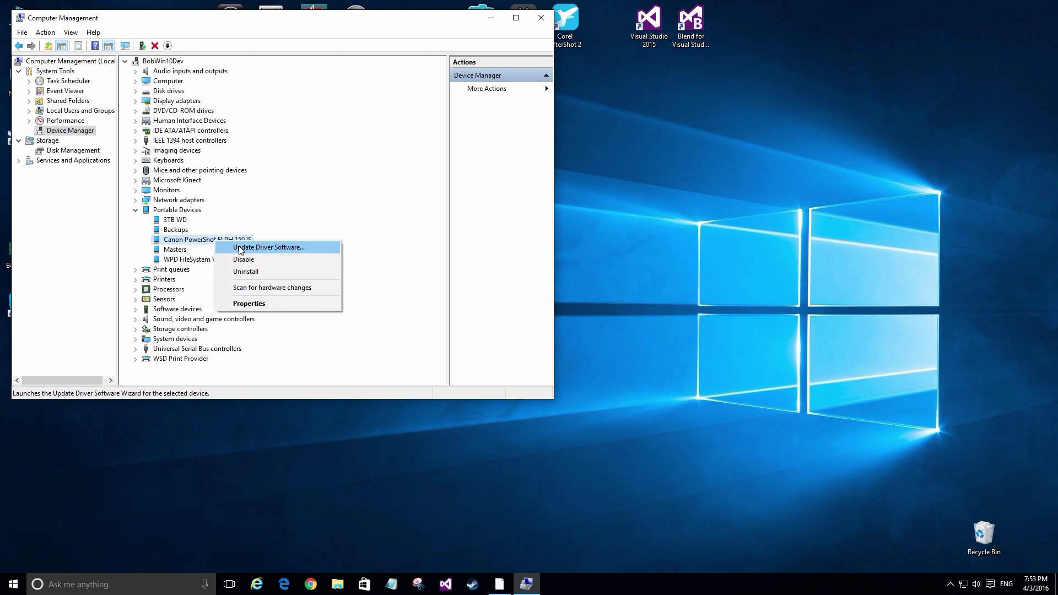
click(289, 247)
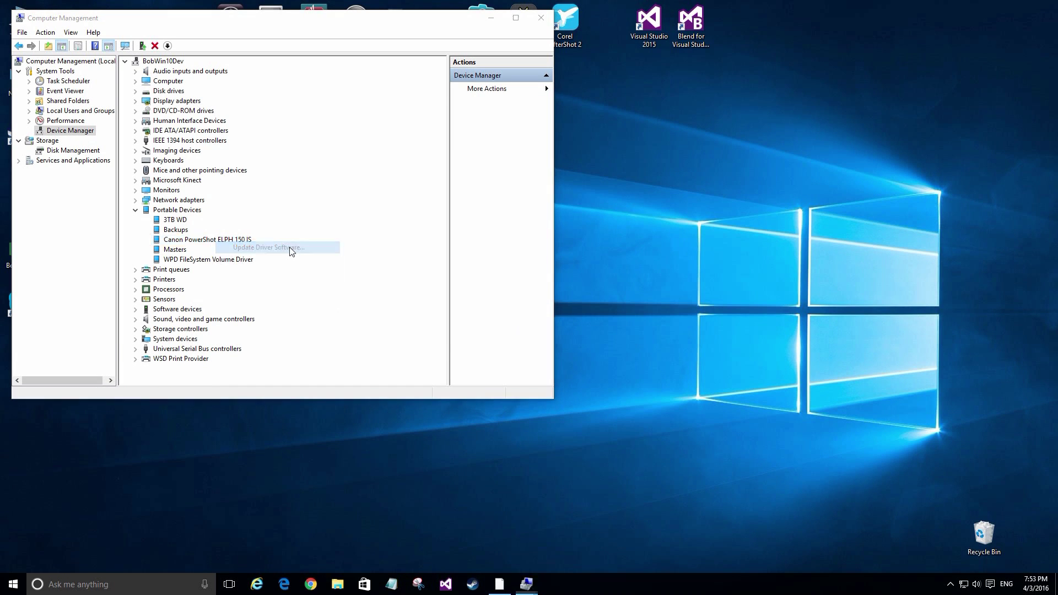
click(220, 199)
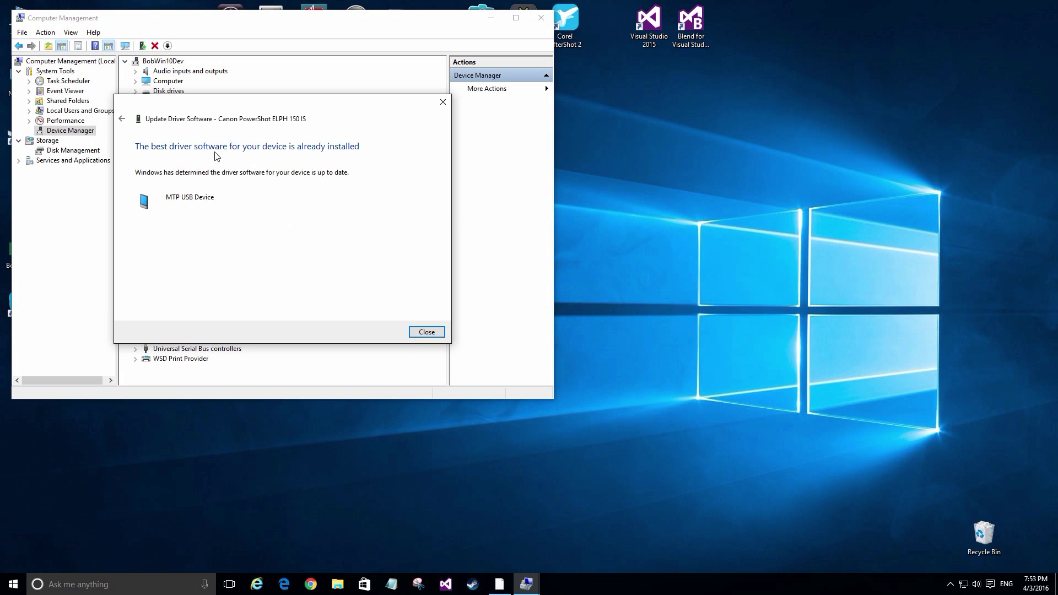
click(427, 331)
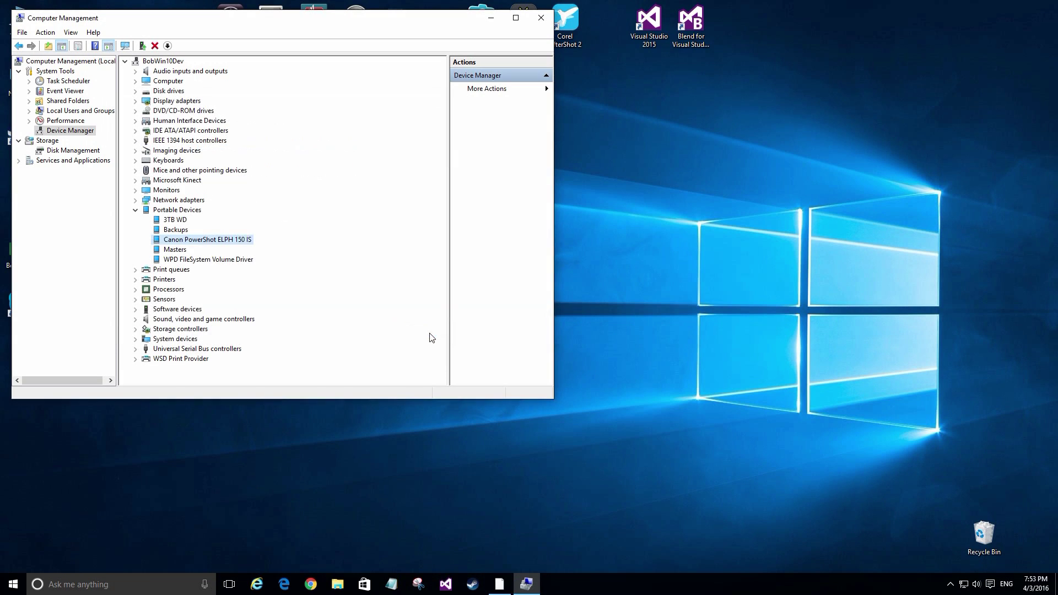
- Review the Canon camera's Microsoft driver, version 10.0.10586.0, and its files, then close Computer Management
right_click(220, 241)
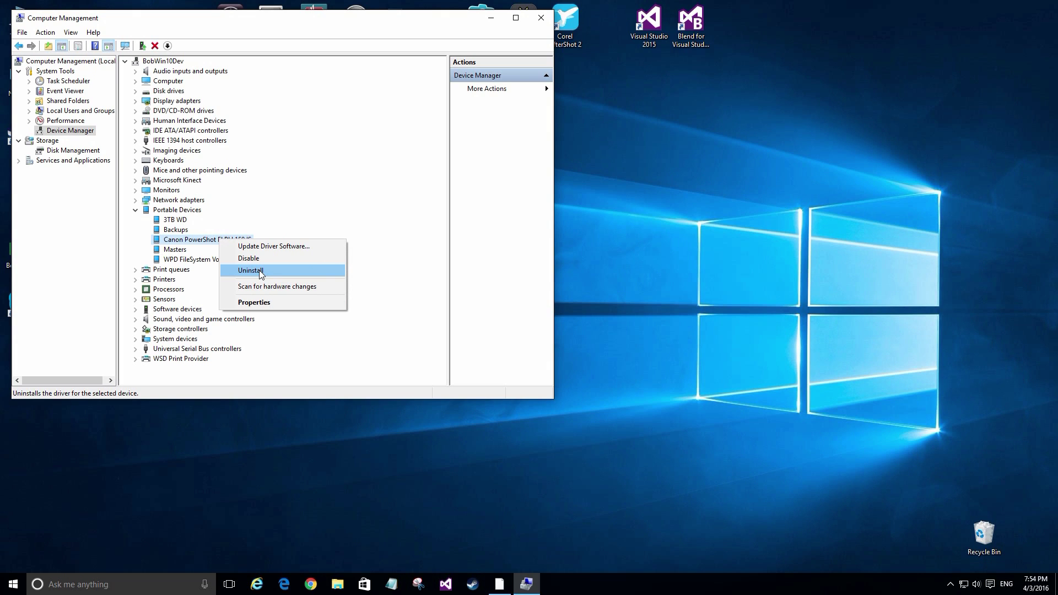
click(254, 303)
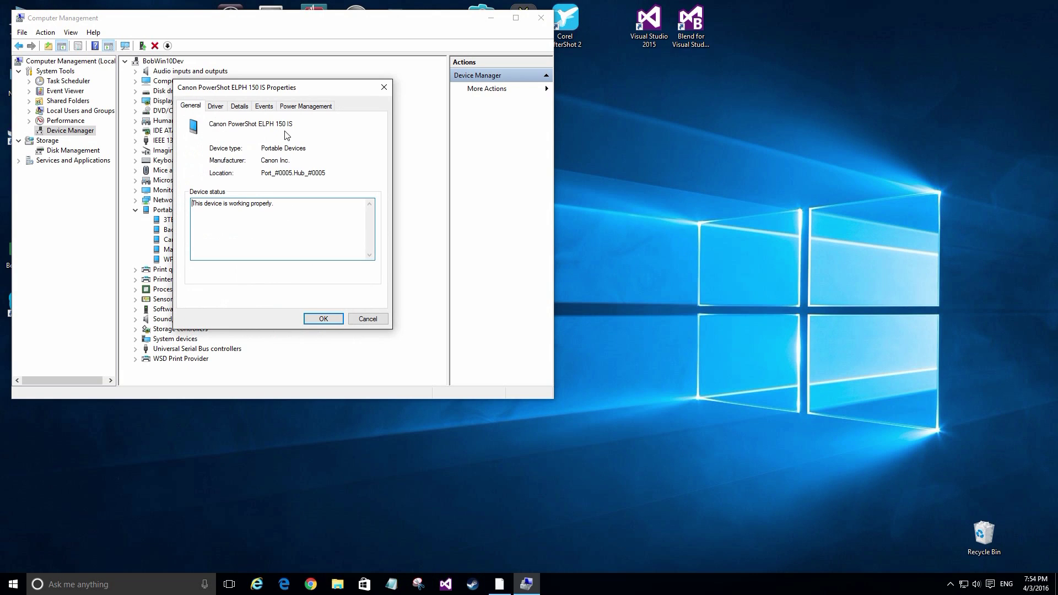
click(217, 107)
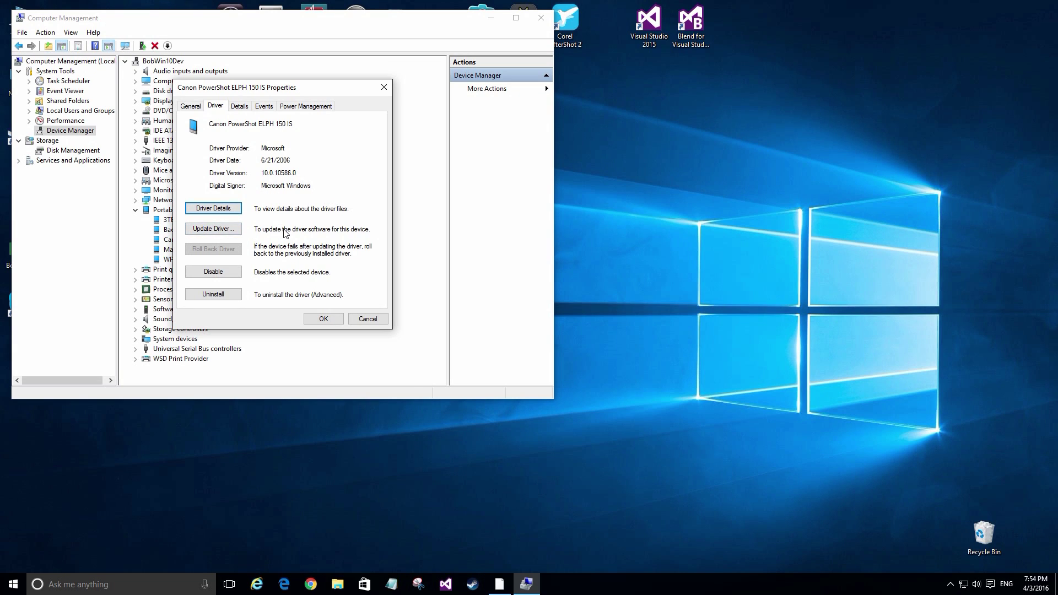
click(214, 210)
click(368, 321)
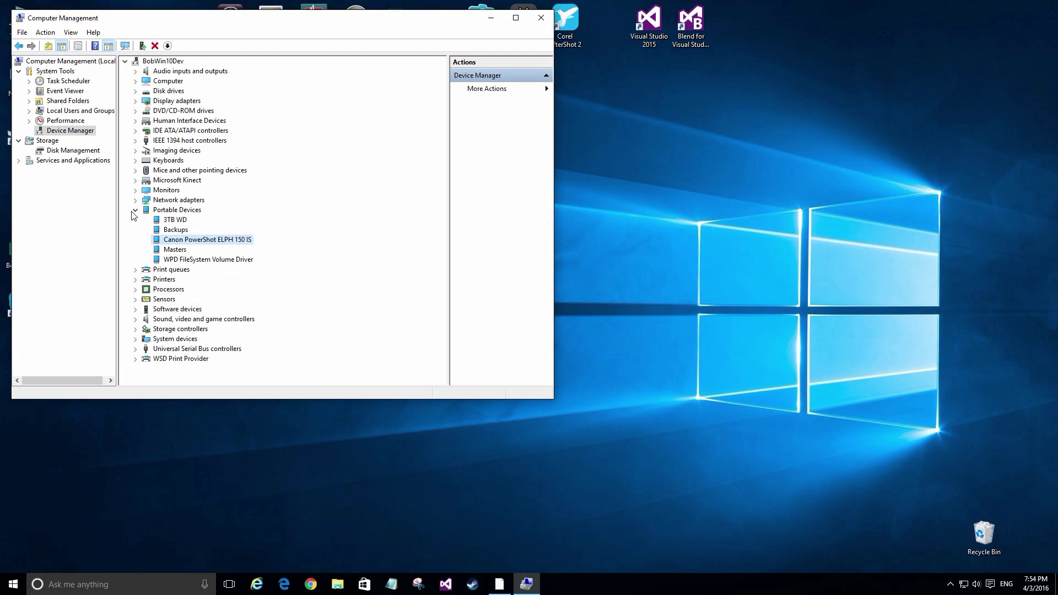
click(540, 17)
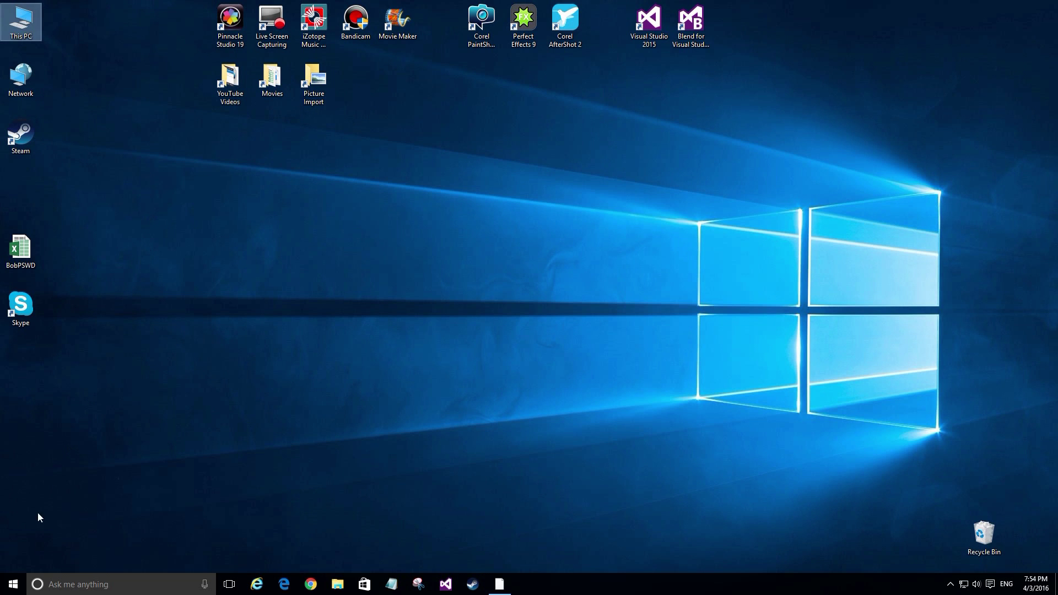
- Choose Remove device for the Canon PowerShot ELPH 150 IS in Settings' Connected devices
click(13, 583)
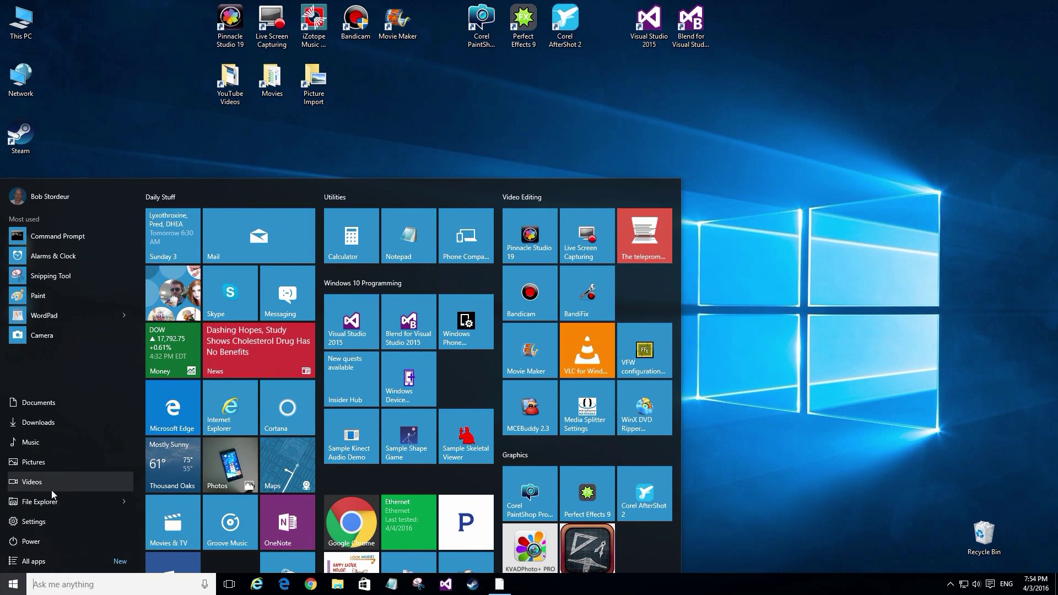
click(38, 526)
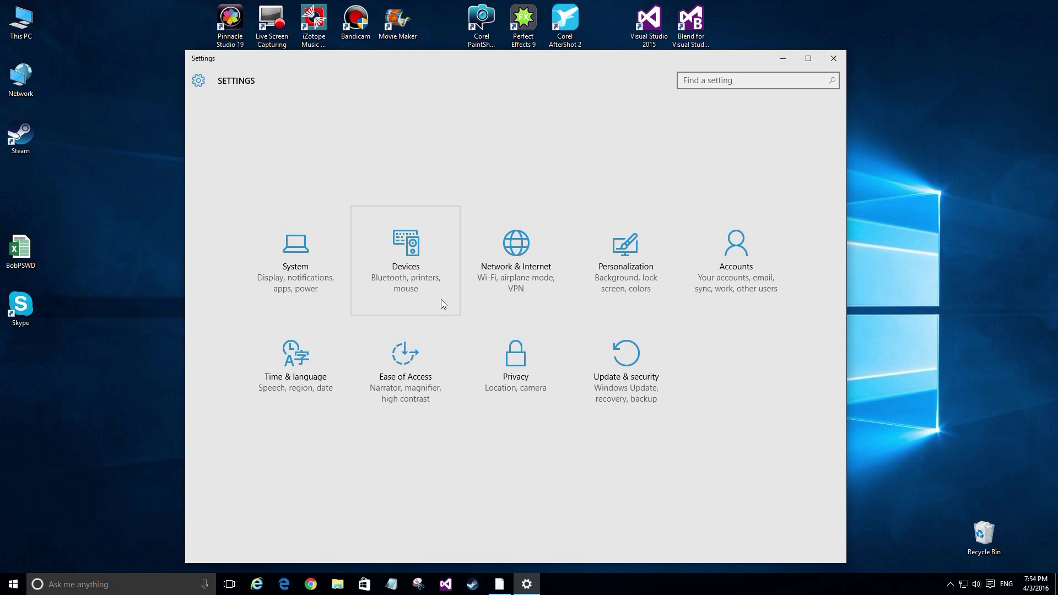
click(404, 241)
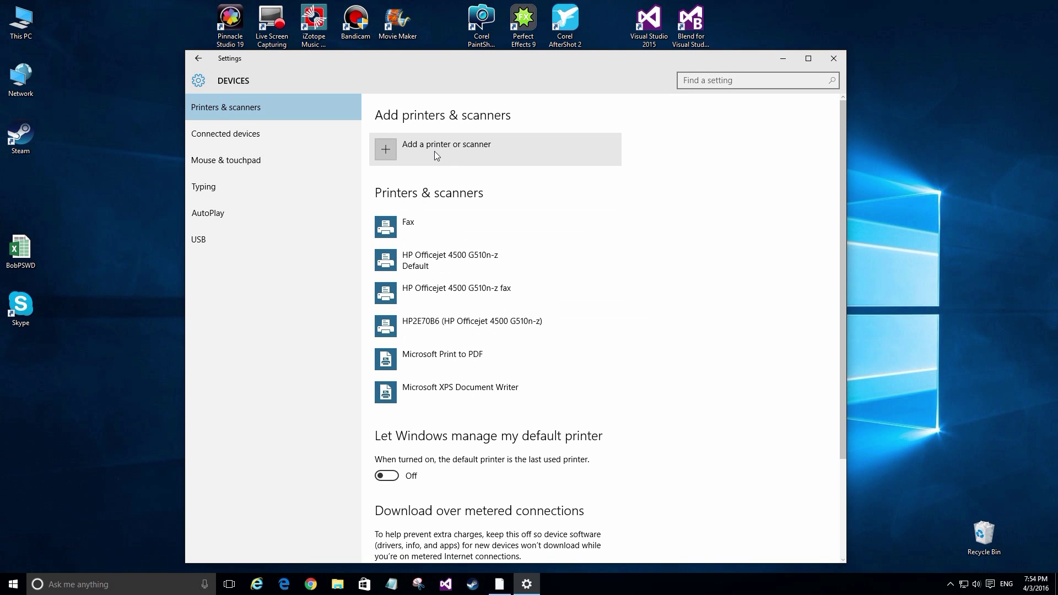
click(210, 135)
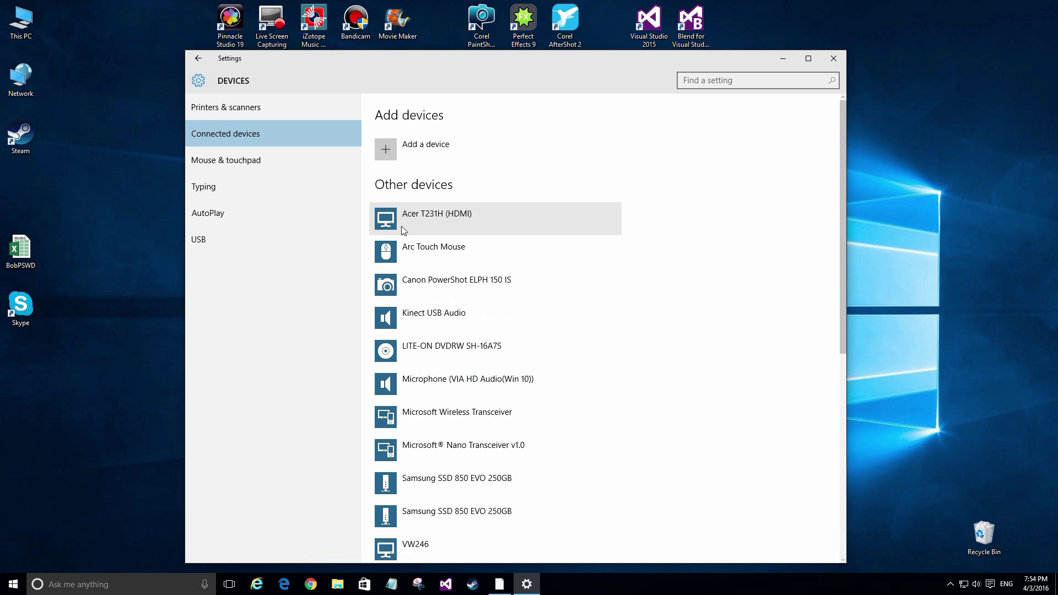
scroll(469, 231, down, 3)
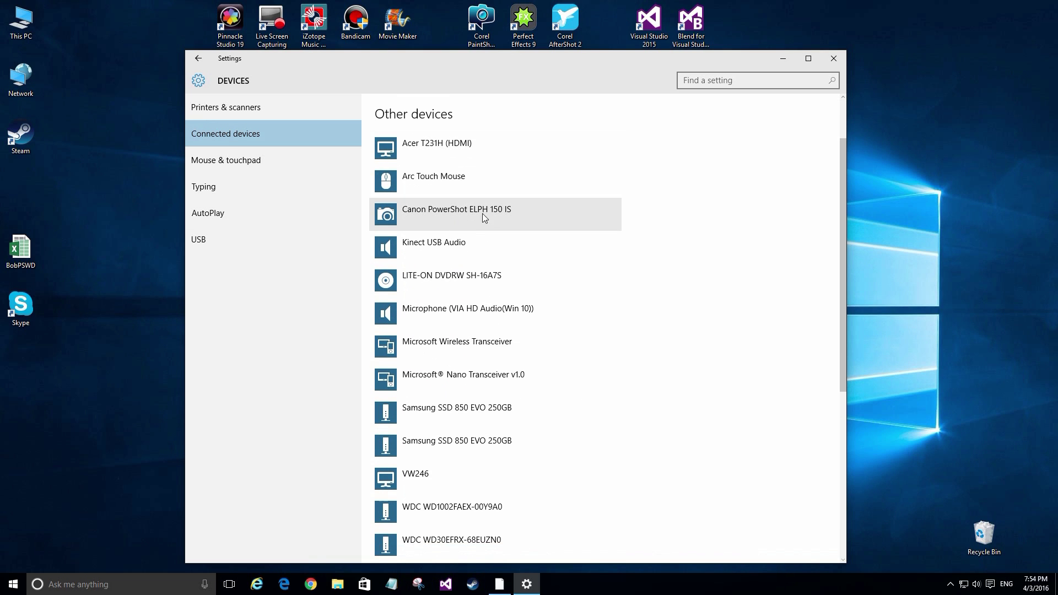
click(491, 215)
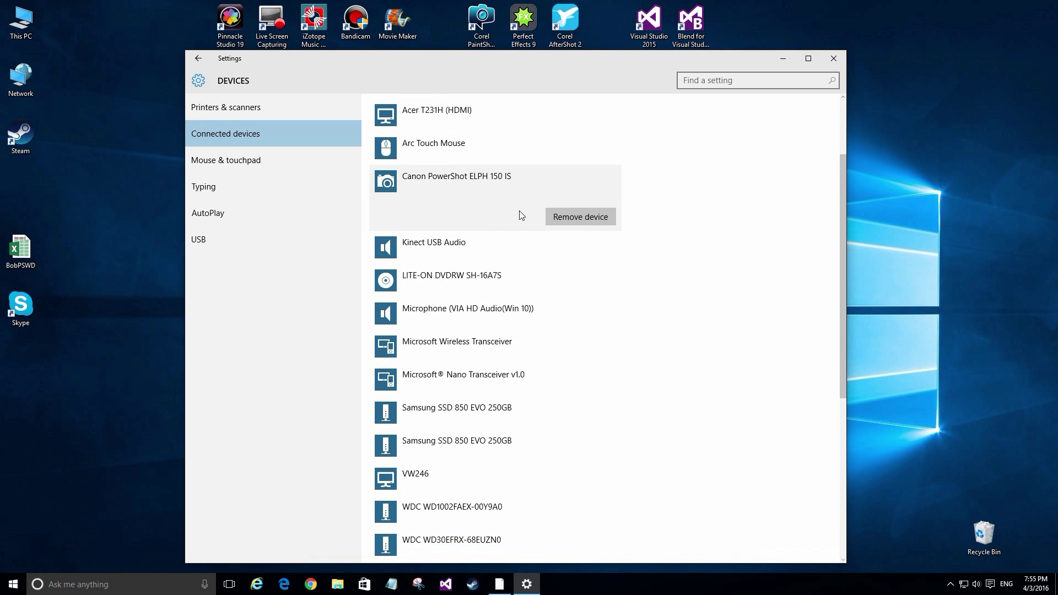
click(572, 220)
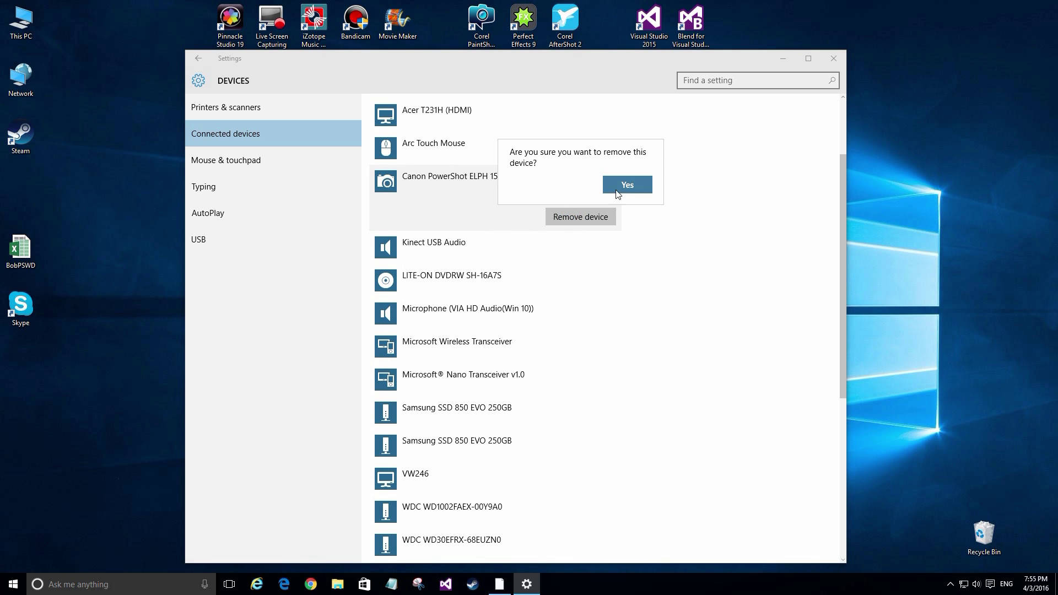
- Confirm the camera's removal and show Device Manager with Portable Devices expanded
click(627, 186)
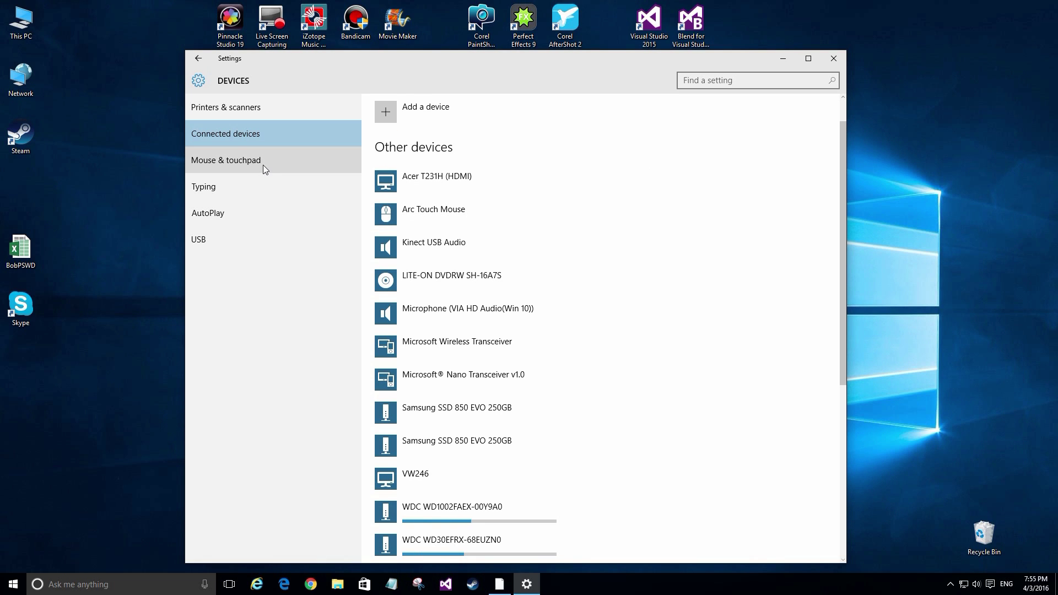
right_click(26, 30)
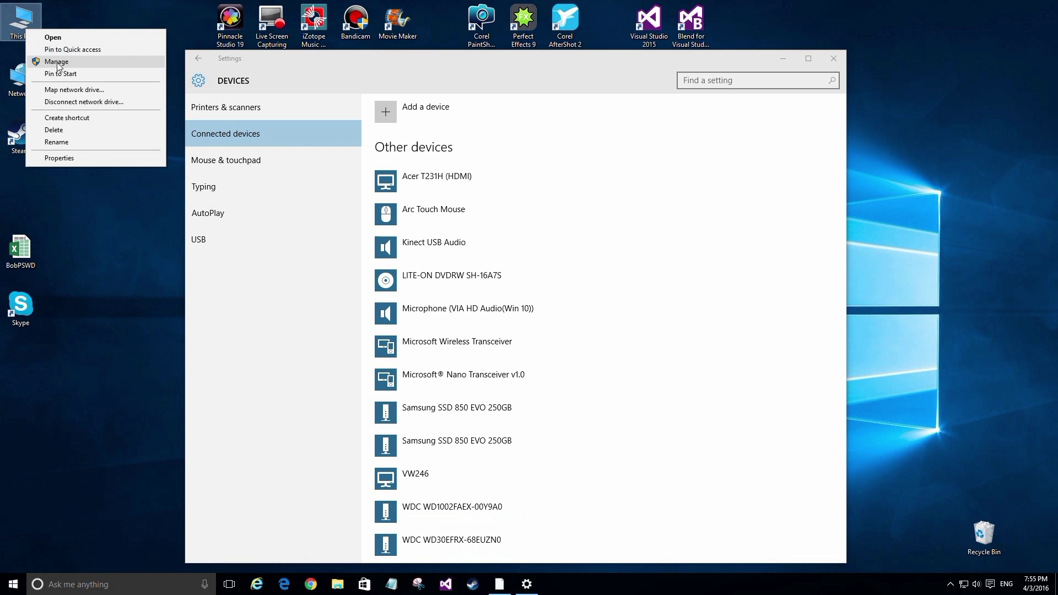
click(57, 62)
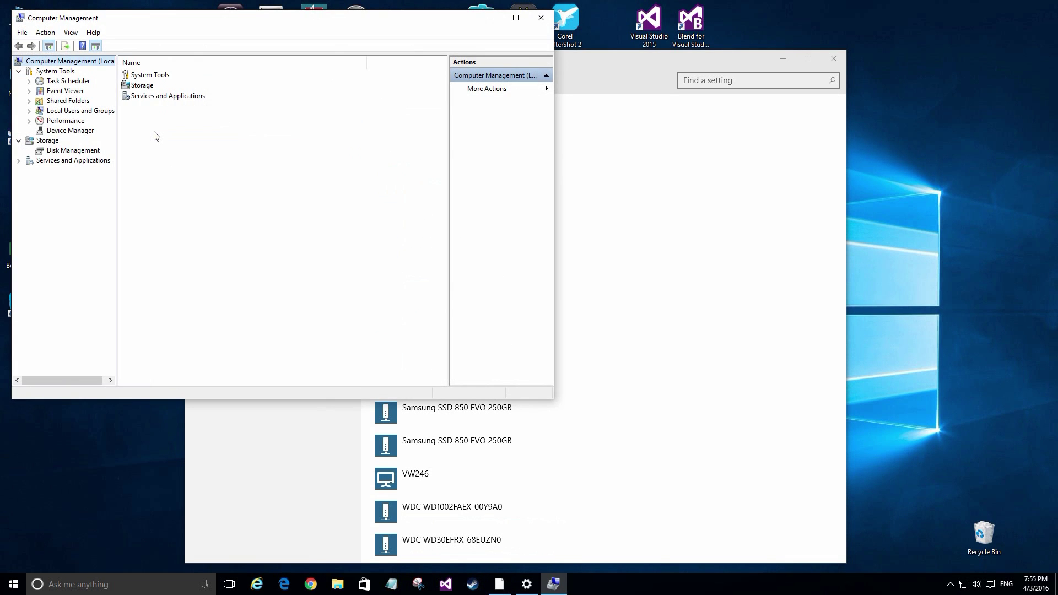
click(53, 131)
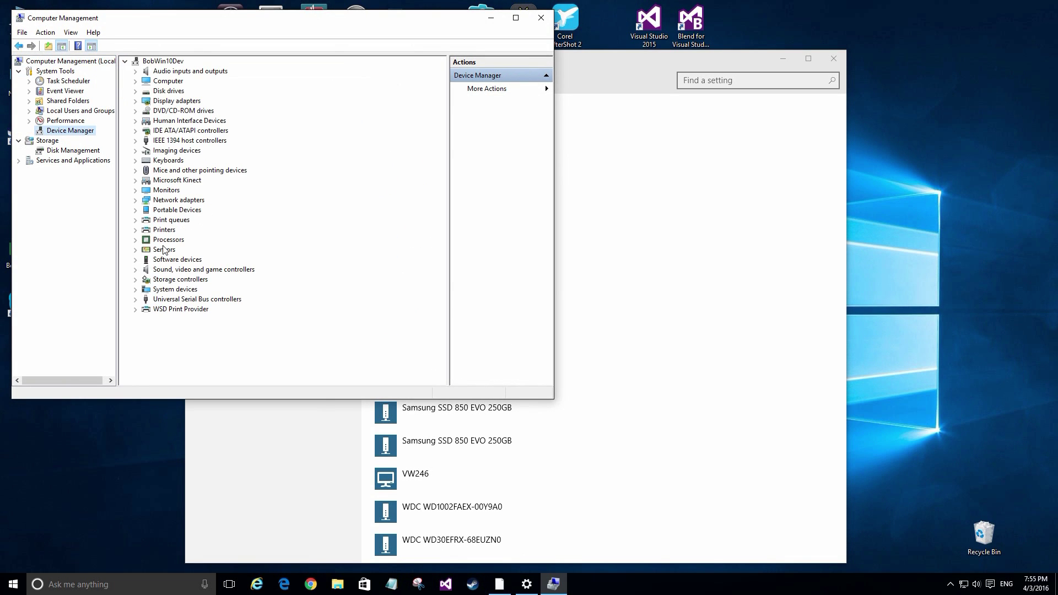
click(175, 211)
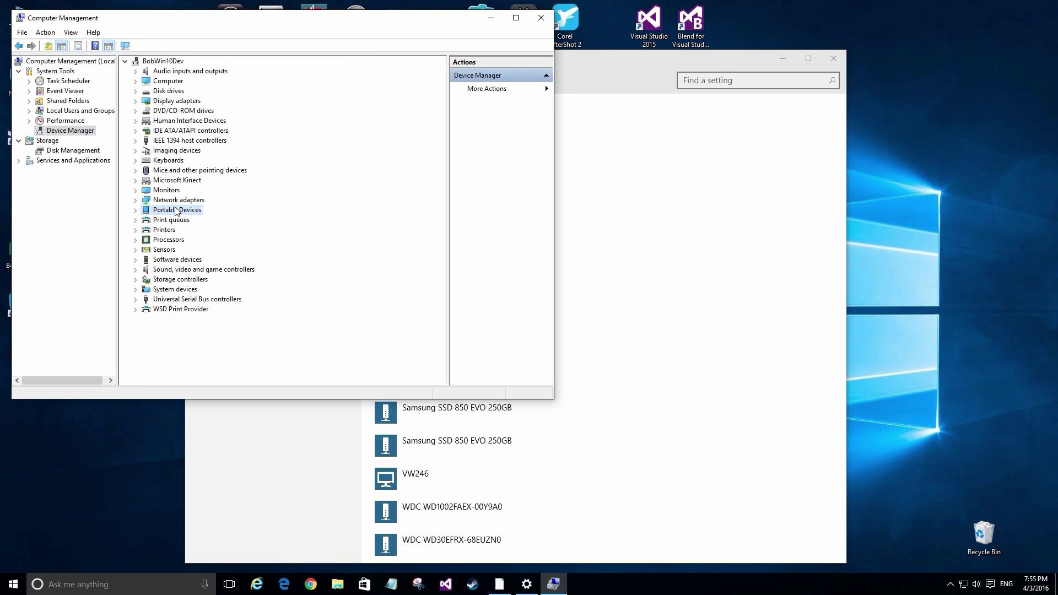
double_click(175, 211)
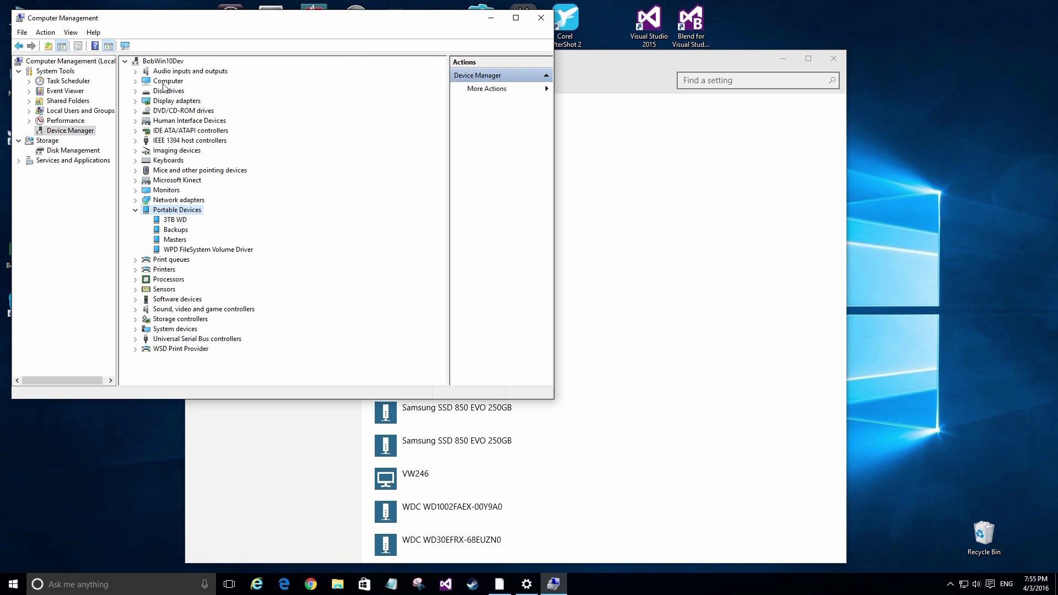
- Scan for hardware changes, dismiss Photos, and select the re-detected Canon PowerShot ELPH 150 IS
right_click(168, 62)
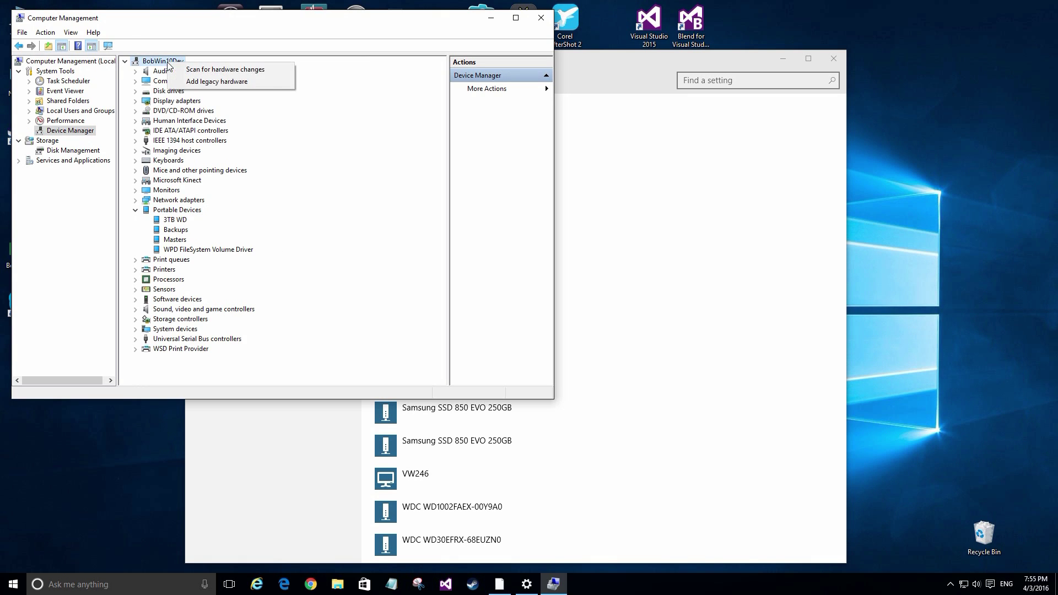
click(220, 71)
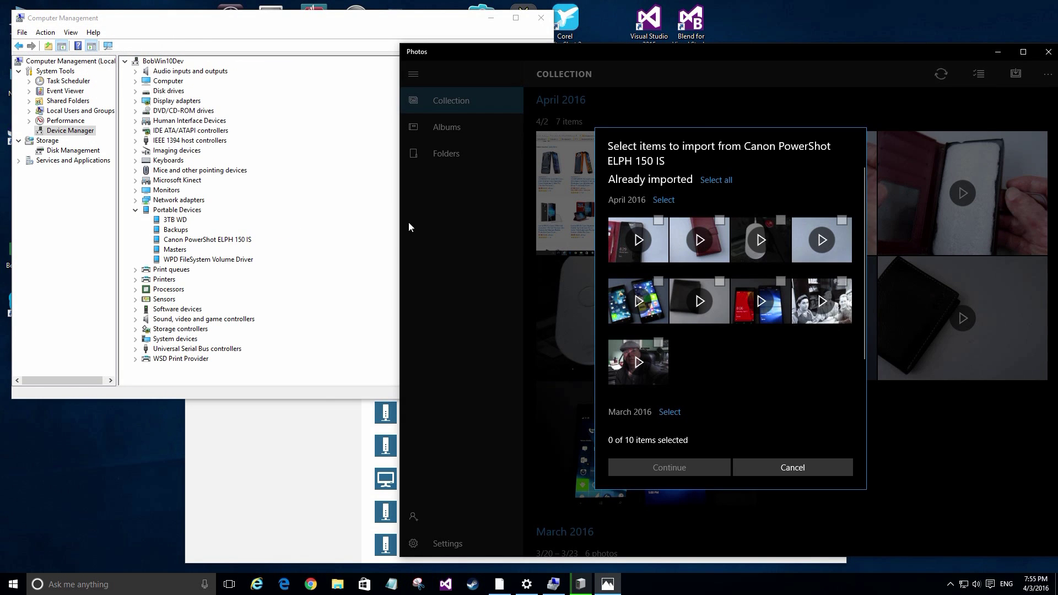
click(1050, 52)
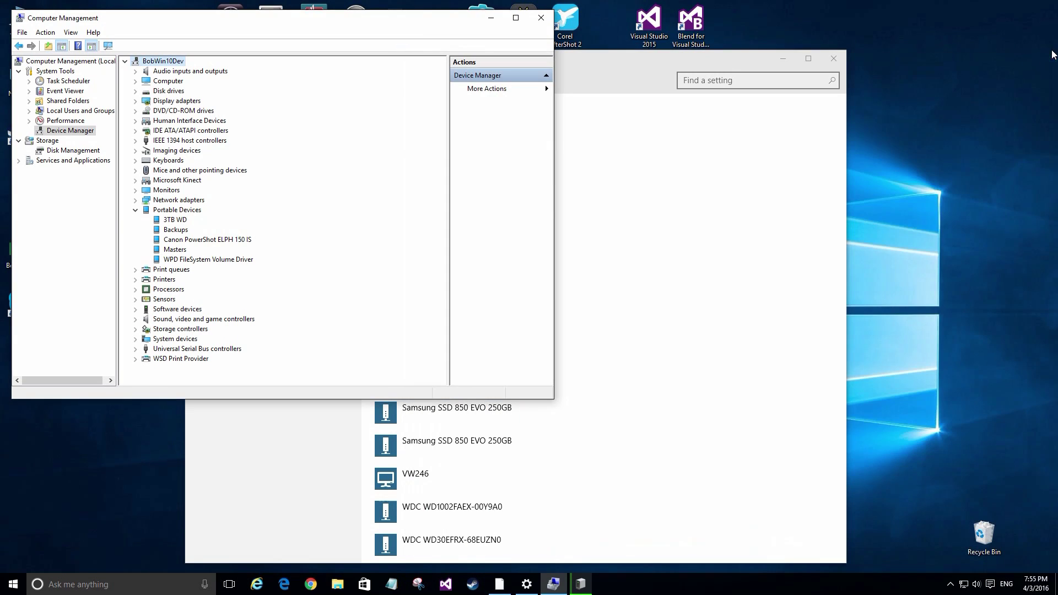
click(200, 240)
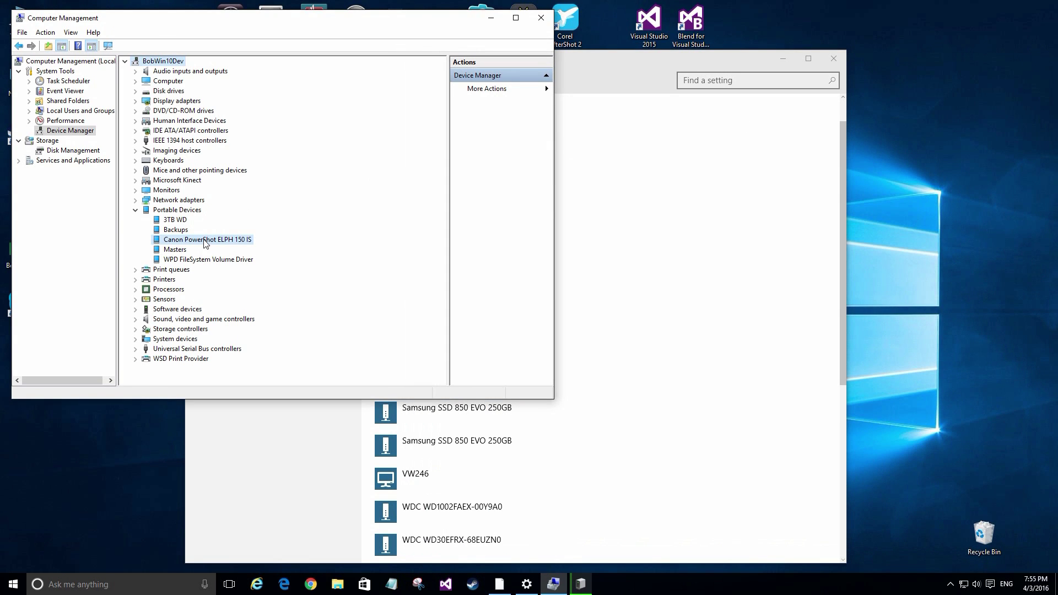
- Place Settings beside Device Manager and show the Canon PowerShot ELPH 150 IS AutoPlay choices
click(625, 81)
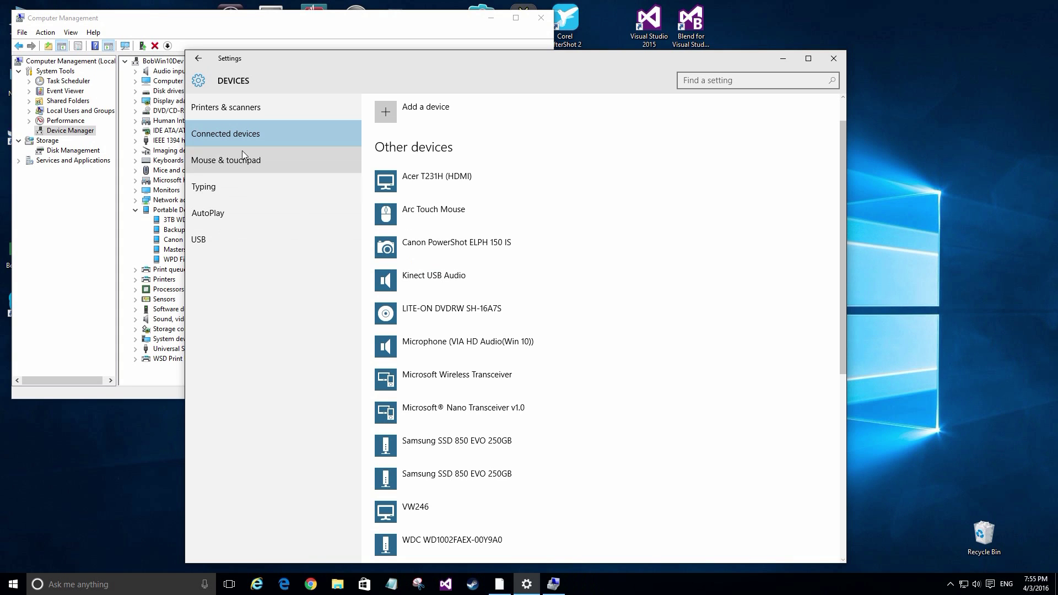
drag(326, 67, 497, 60)
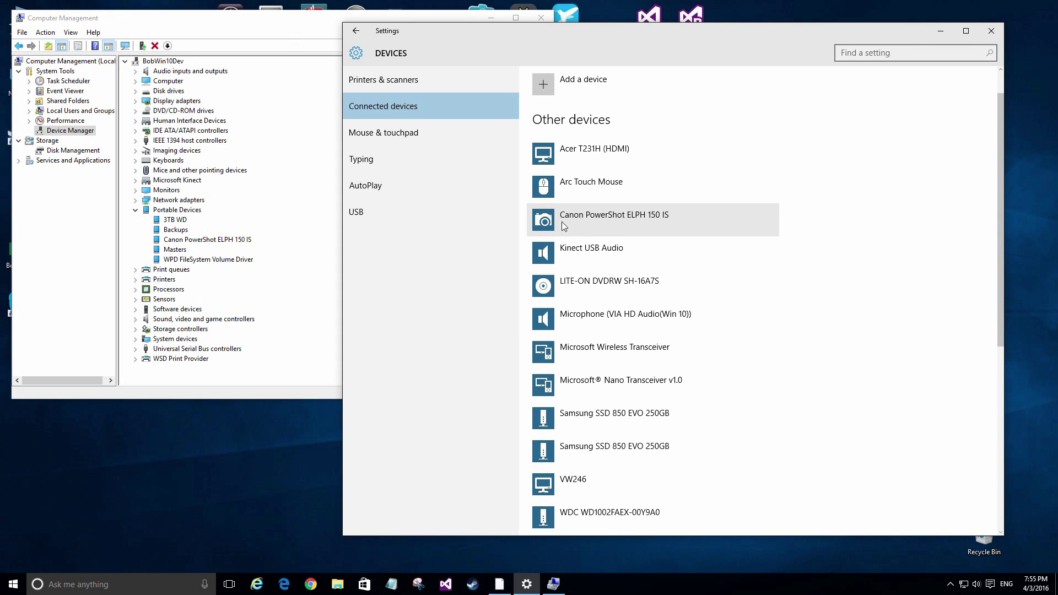
click(358, 187)
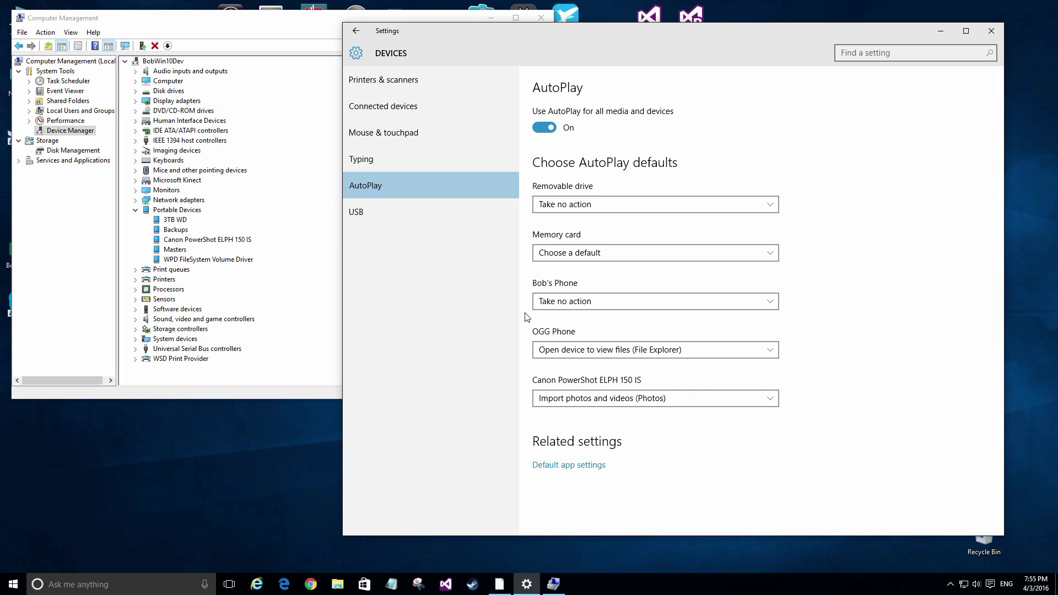
click(630, 402)
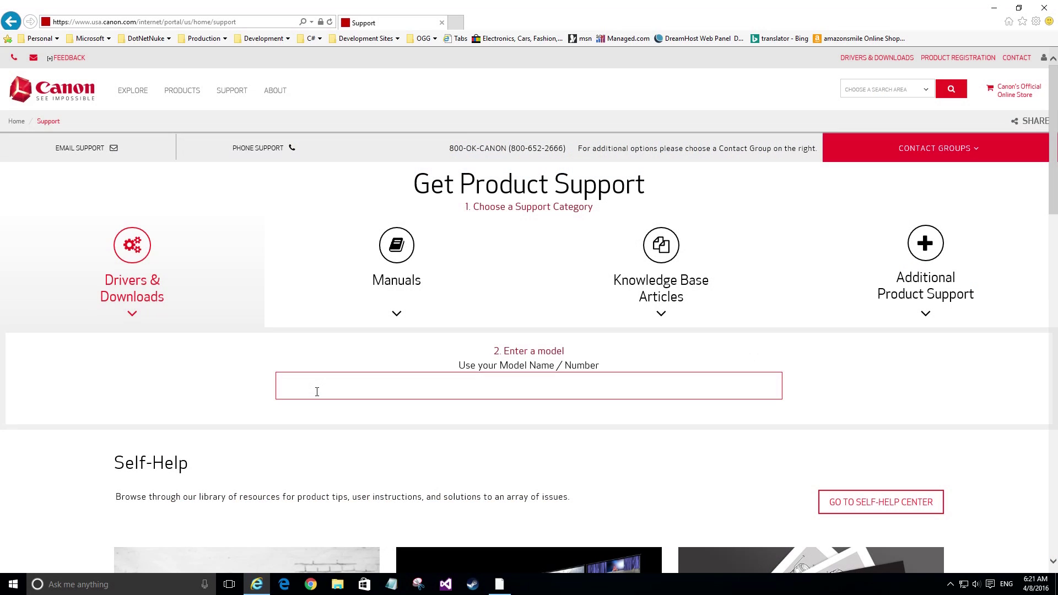
- Search Canon's support site for 'powershot elph 15' and pick the PowerShot ELPH 150 IS model
text(elph)
key(Return)
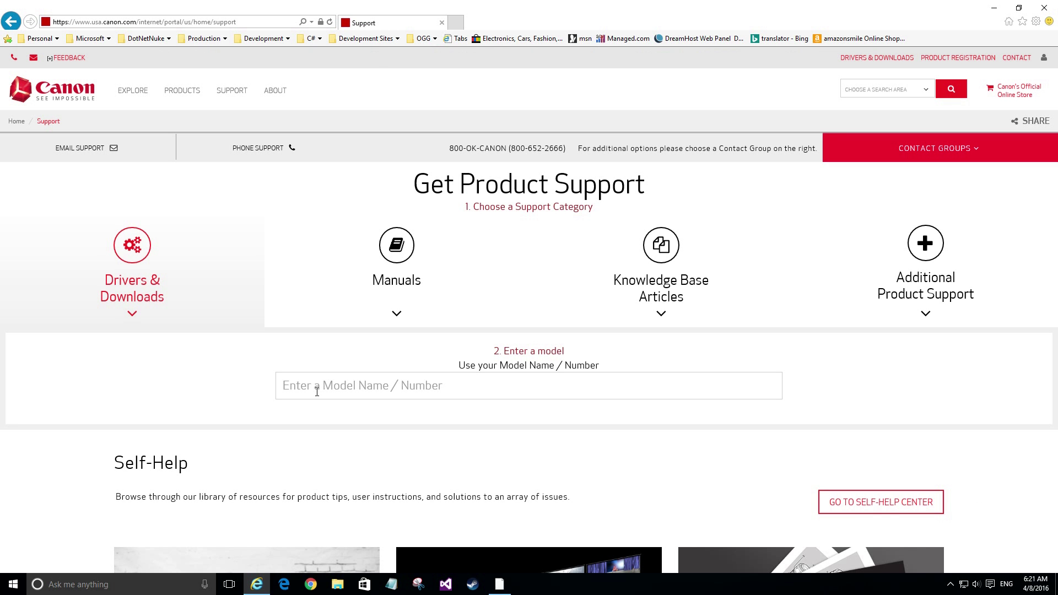
click(402, 384)
scroll(402, 386, down, 1)
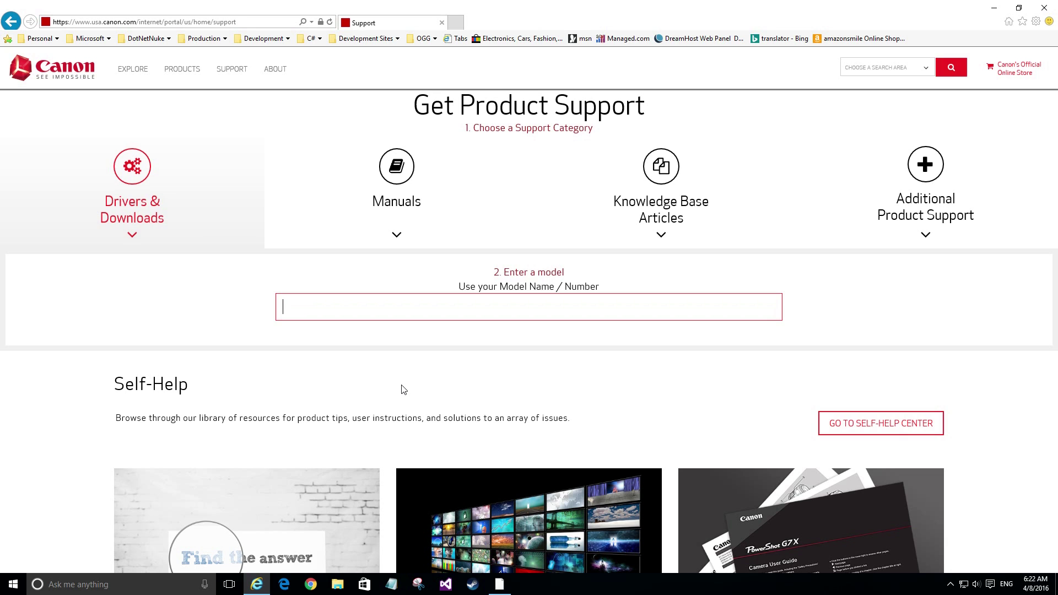
text(powershot elph 15)
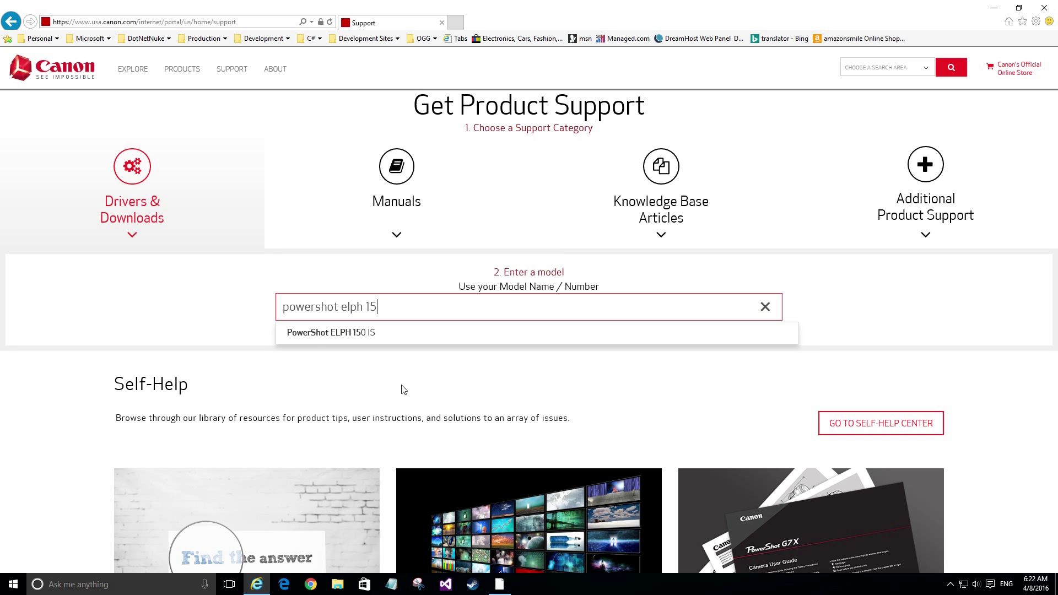
click(345, 332)
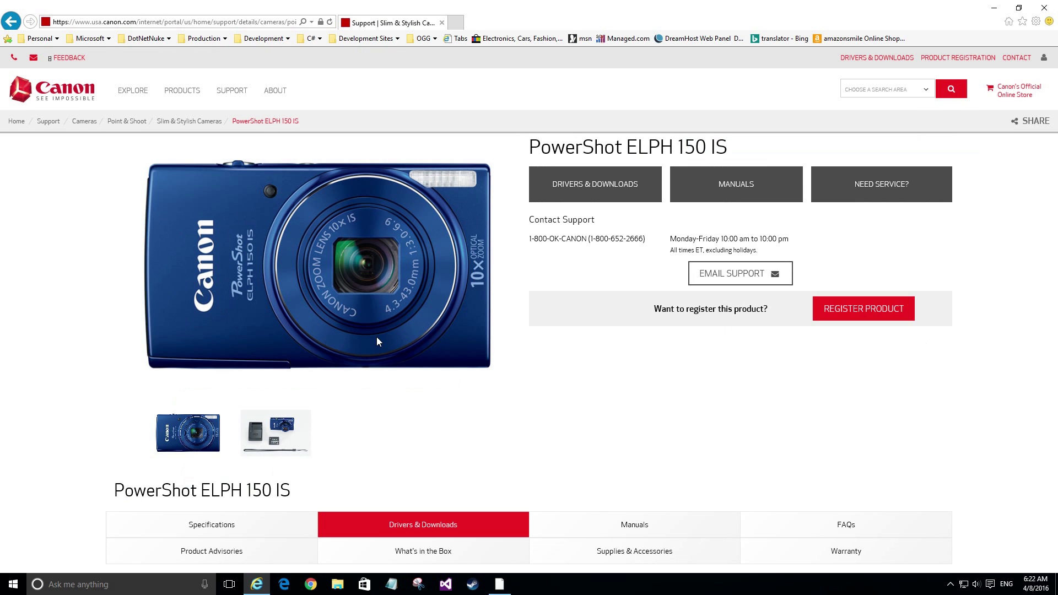
- Check the PowerShot ELPH 150 IS Windows 10 Drivers and Firmware listings, finding no downloads
scroll(489, 291, up, 5)
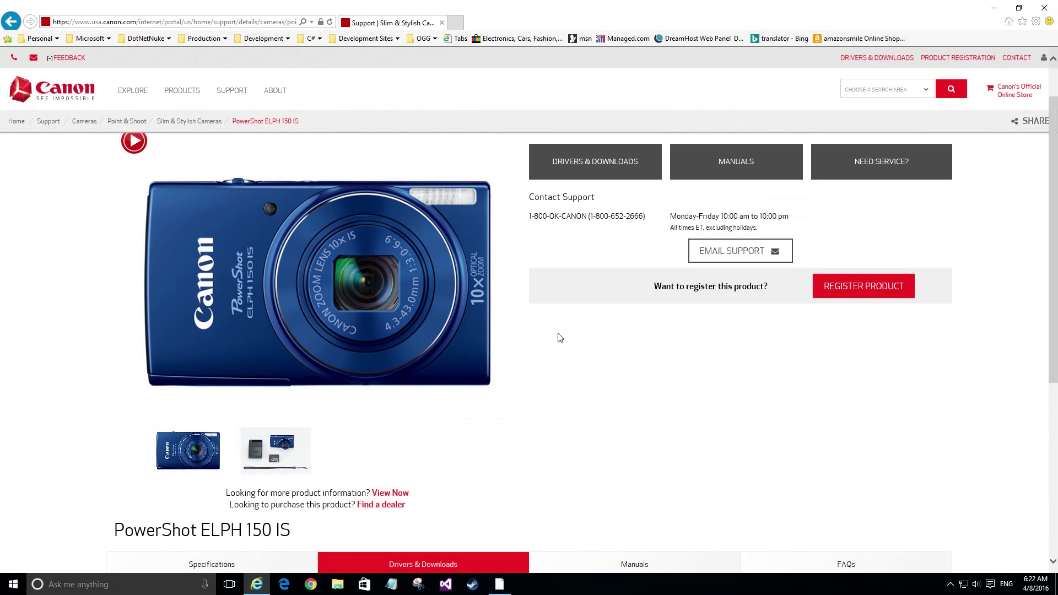
scroll(583, 389, down, 3)
scroll(583, 390, down, 3)
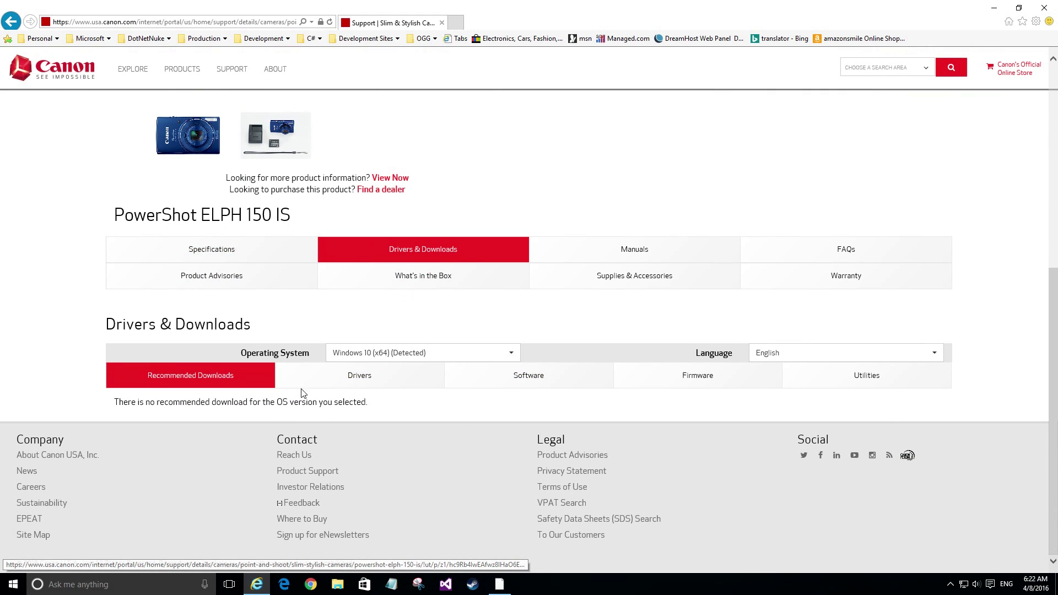
click(358, 377)
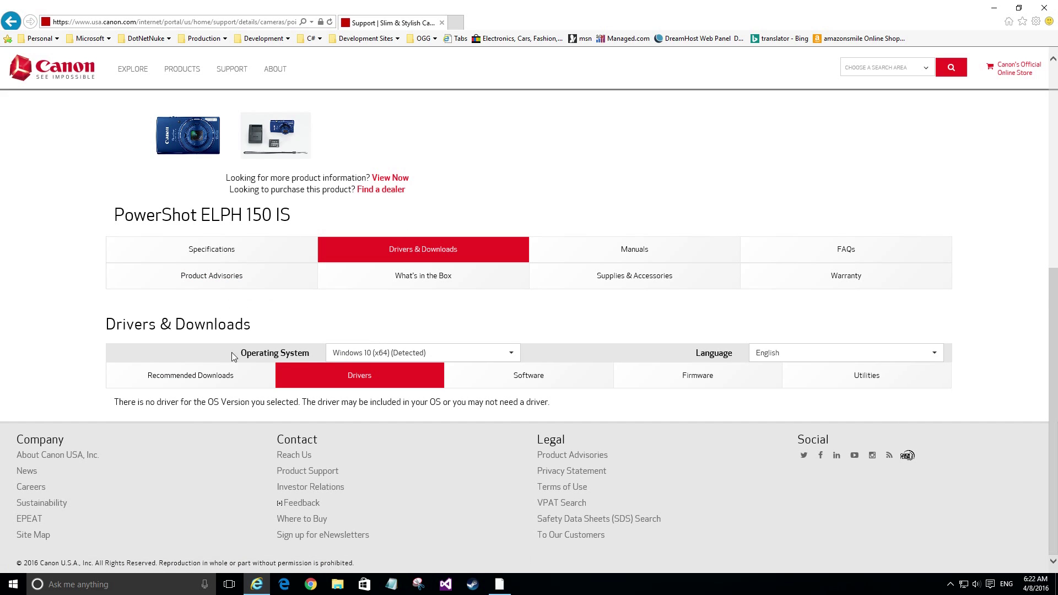
click(255, 357)
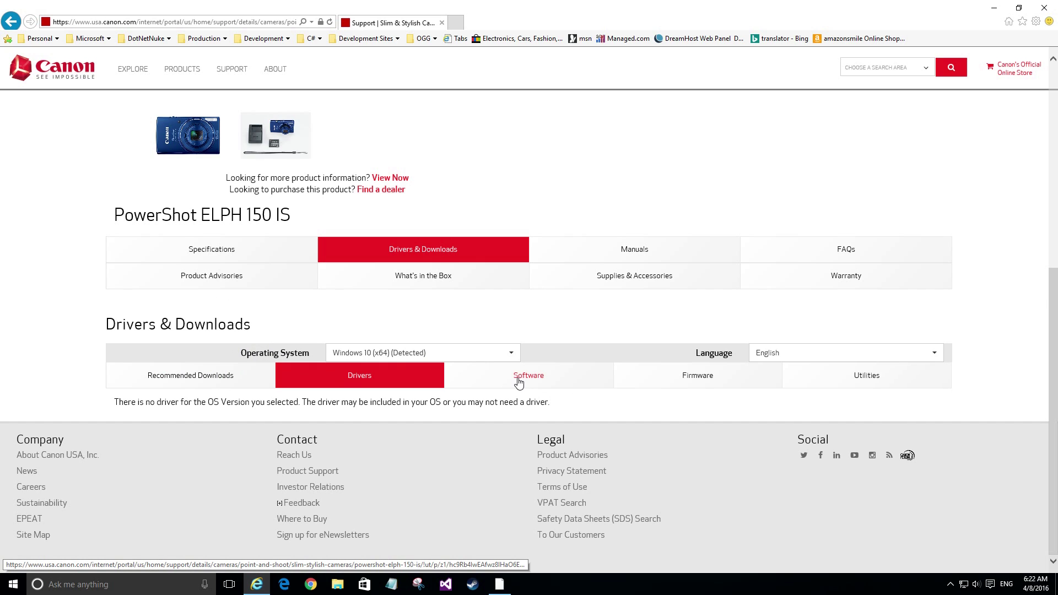
click(689, 377)
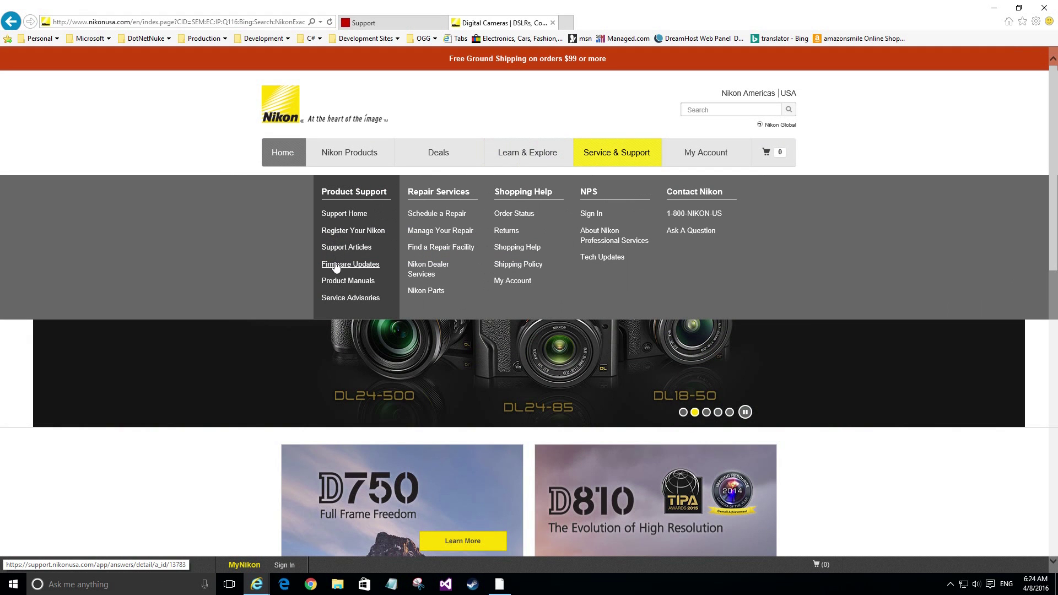
- From Nikon's Firmware Updates list, find the COOLPIX S6500 row and open its Download Center page
click(354, 270)
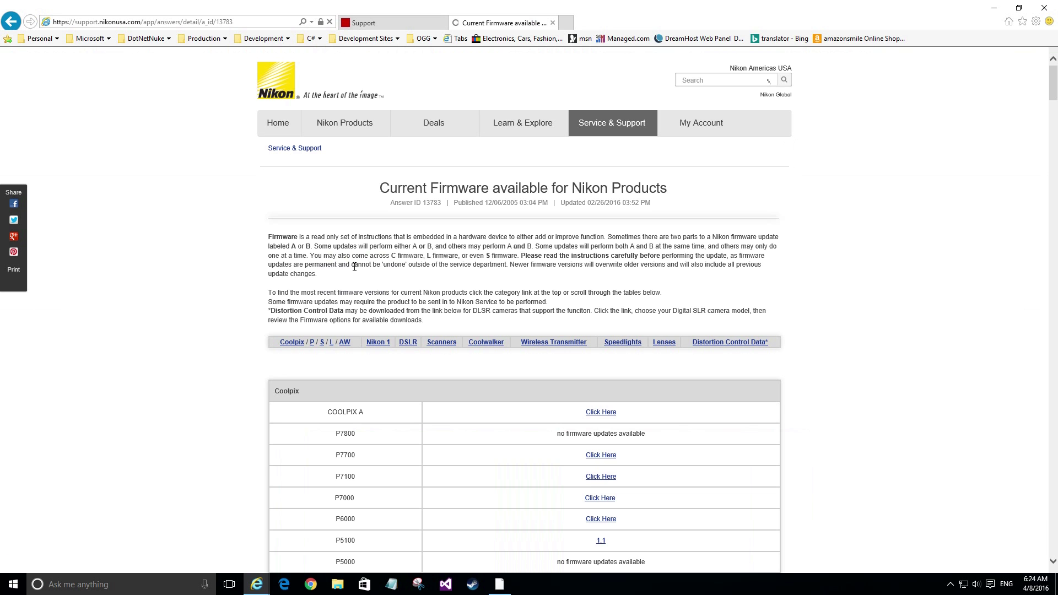
scroll(485, 375, down, 3)
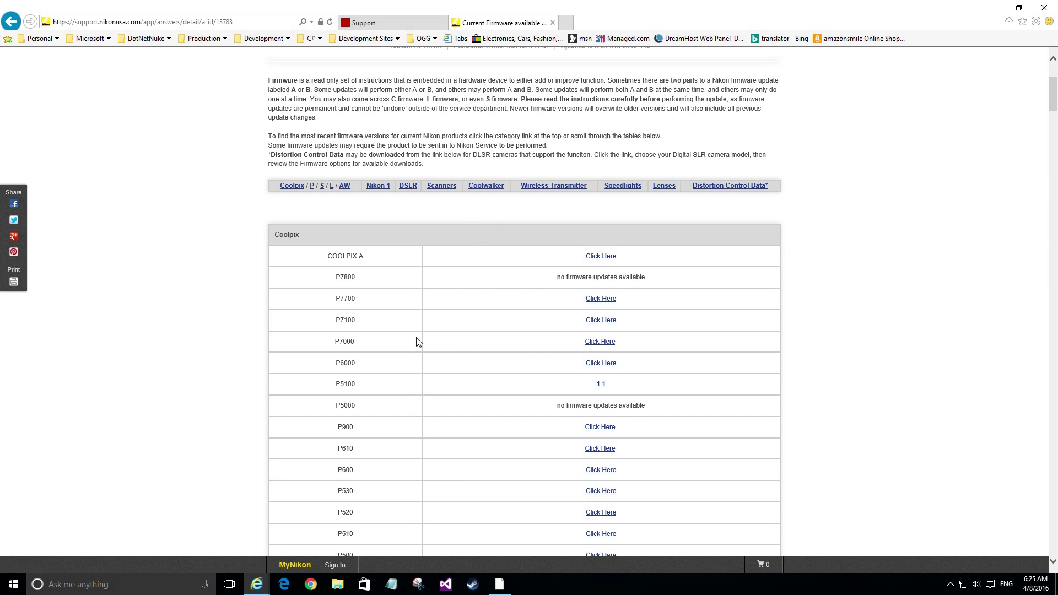
scroll(406, 344, down, 3)
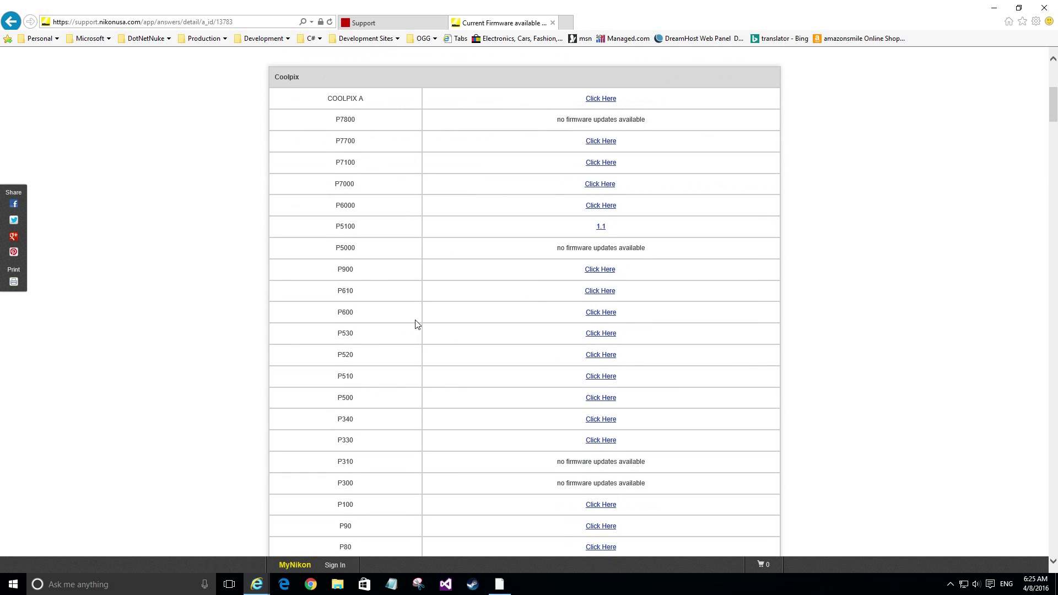
scroll(468, 329, up, 1)
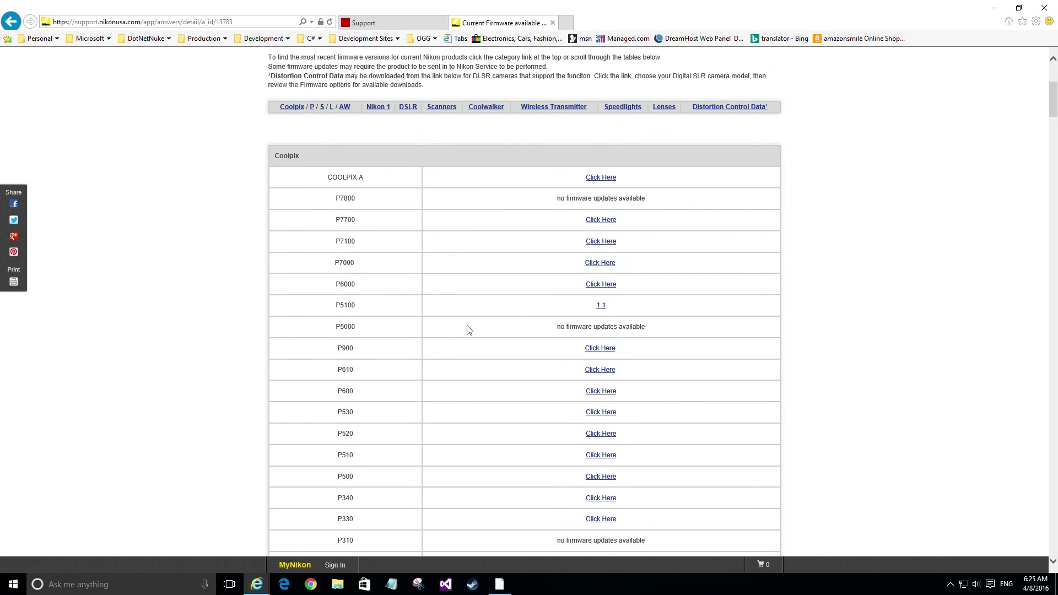
scroll(467, 329, down, 3)
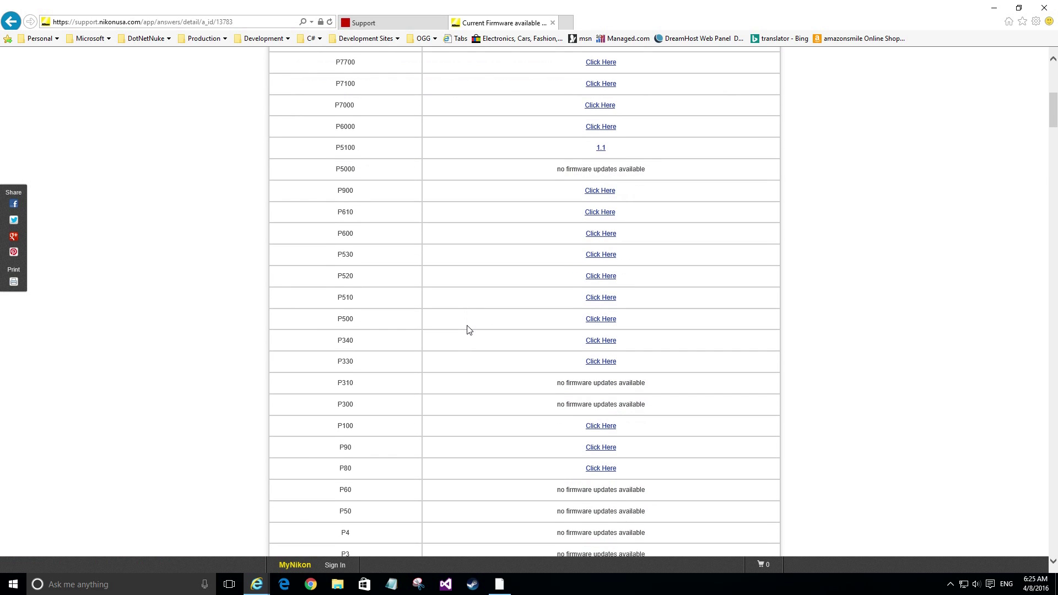
scroll(467, 330, down, 5)
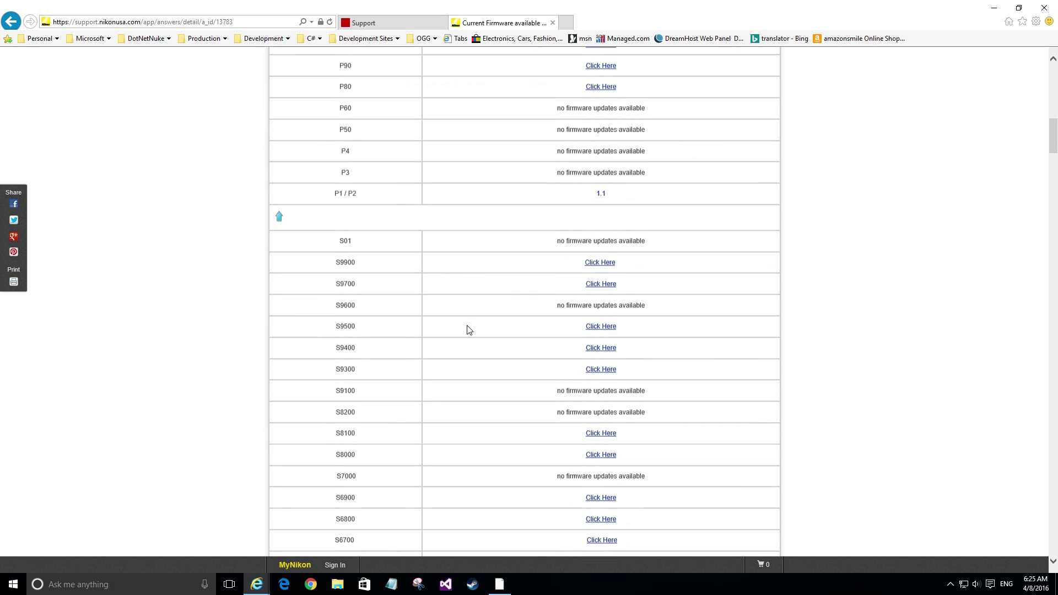
scroll(469, 330, down, 4)
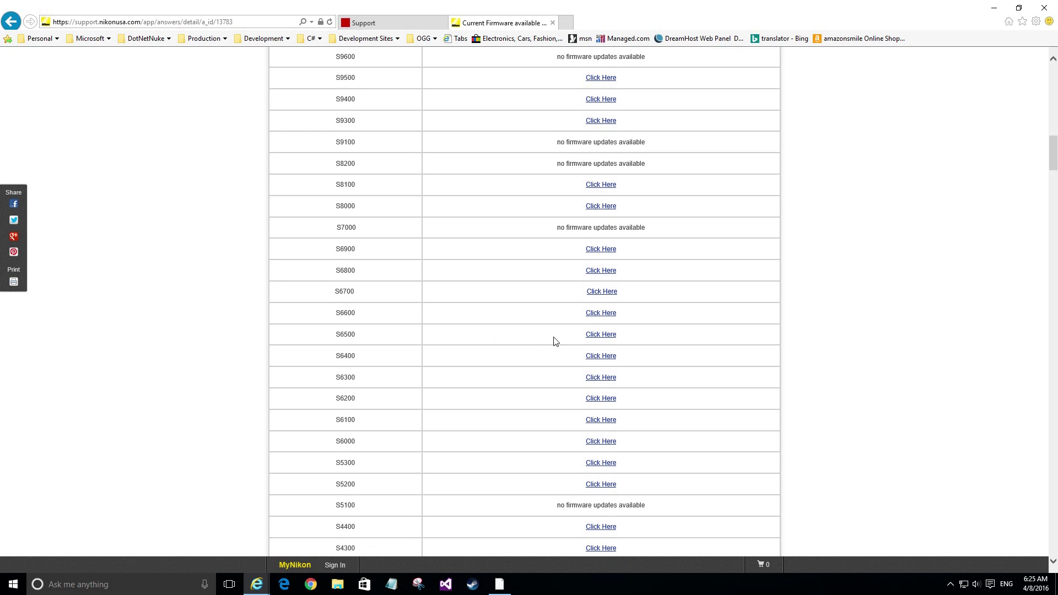
click(599, 337)
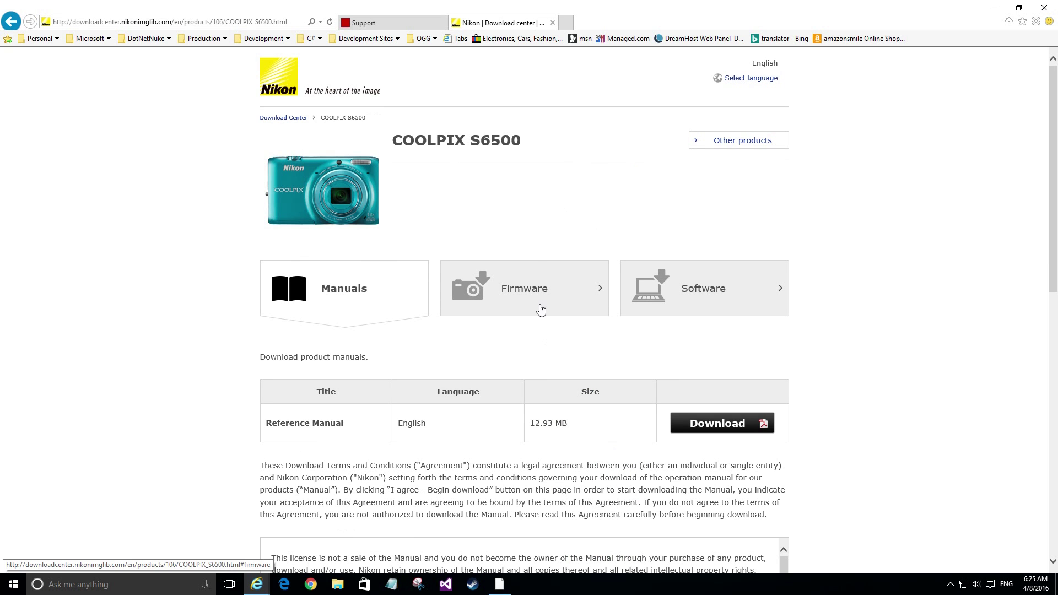
- Show the COOLPIX S6500 Firmware listing and highlight the description, card-reader note and 2013/08/21 date
click(480, 293)
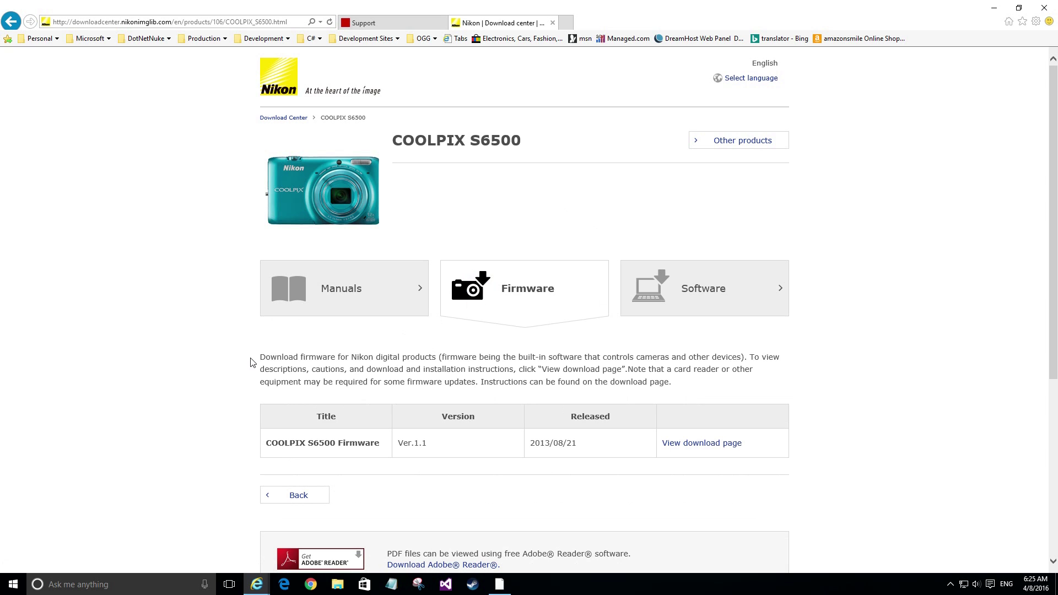
drag(260, 358, 761, 362)
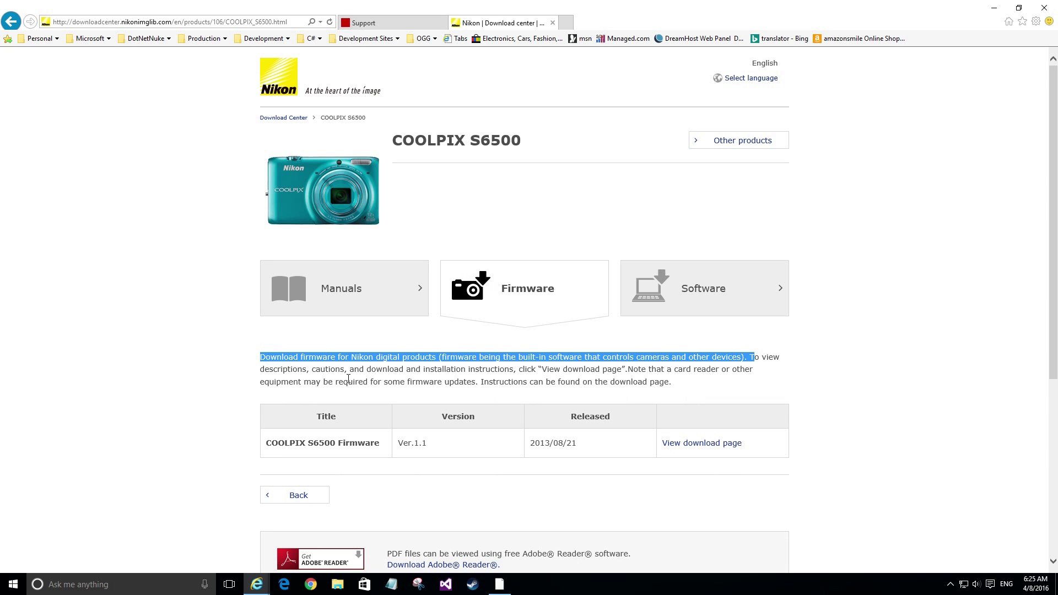
drag(324, 381, 434, 369)
scroll(143, 343, down, 4)
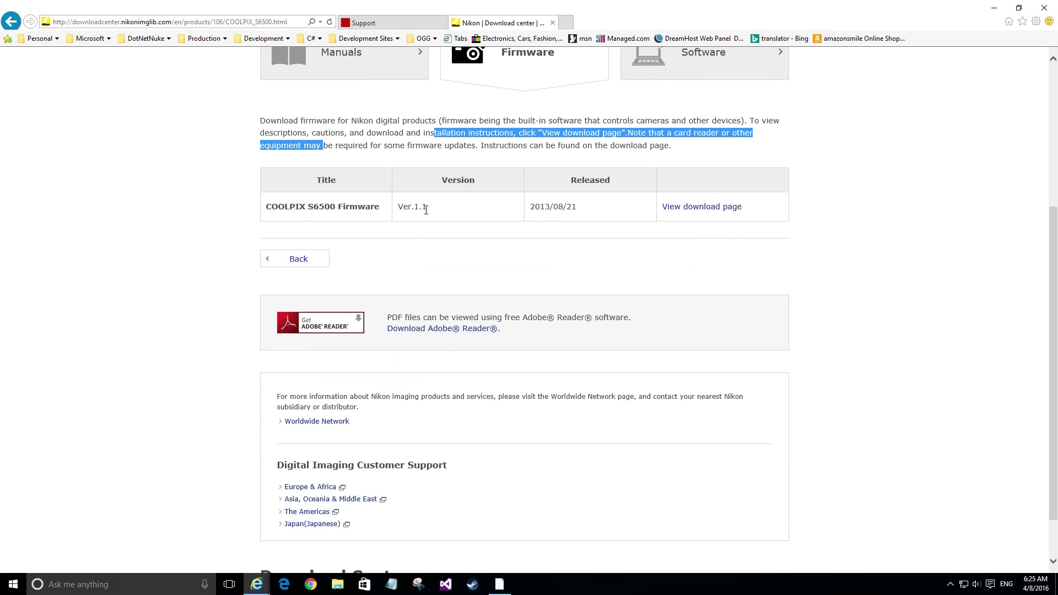
drag(573, 209, 531, 207)
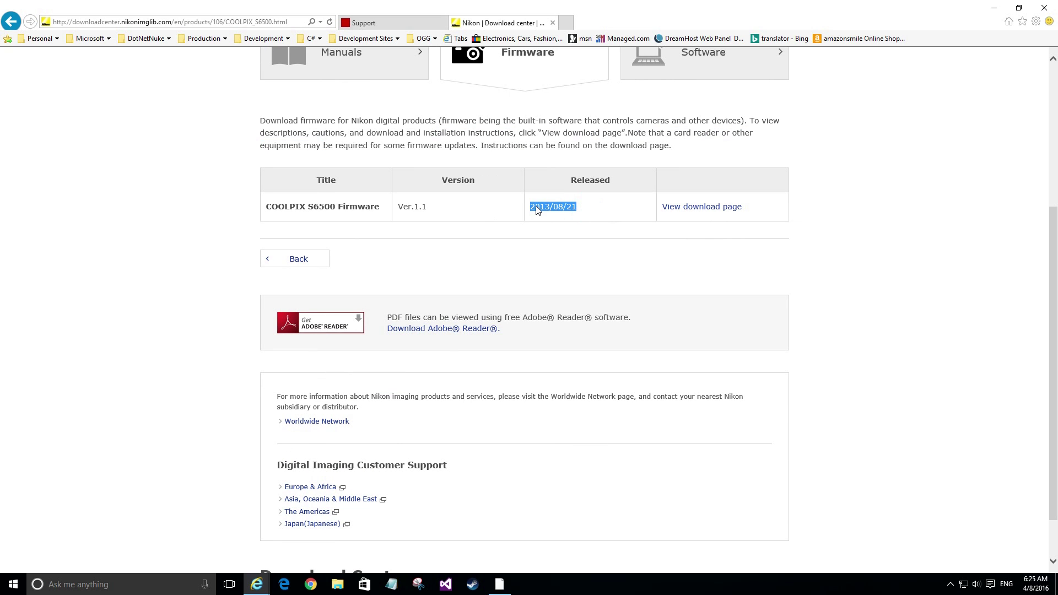
click(561, 219)
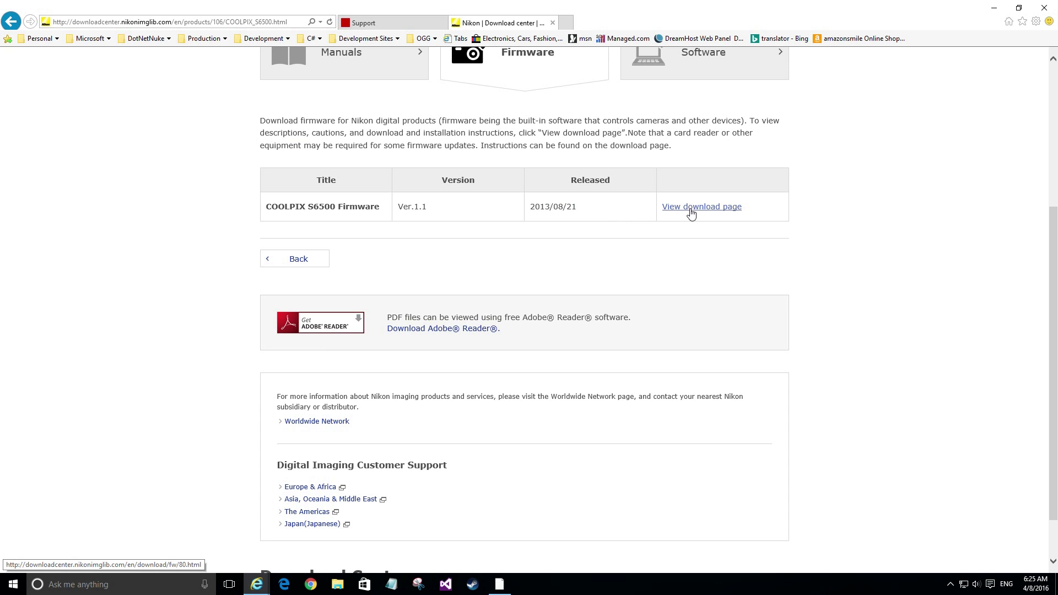
- Open the COOLPIX S6500 Firmware Ver.1.1 download page and highlight the listed changes
click(691, 213)
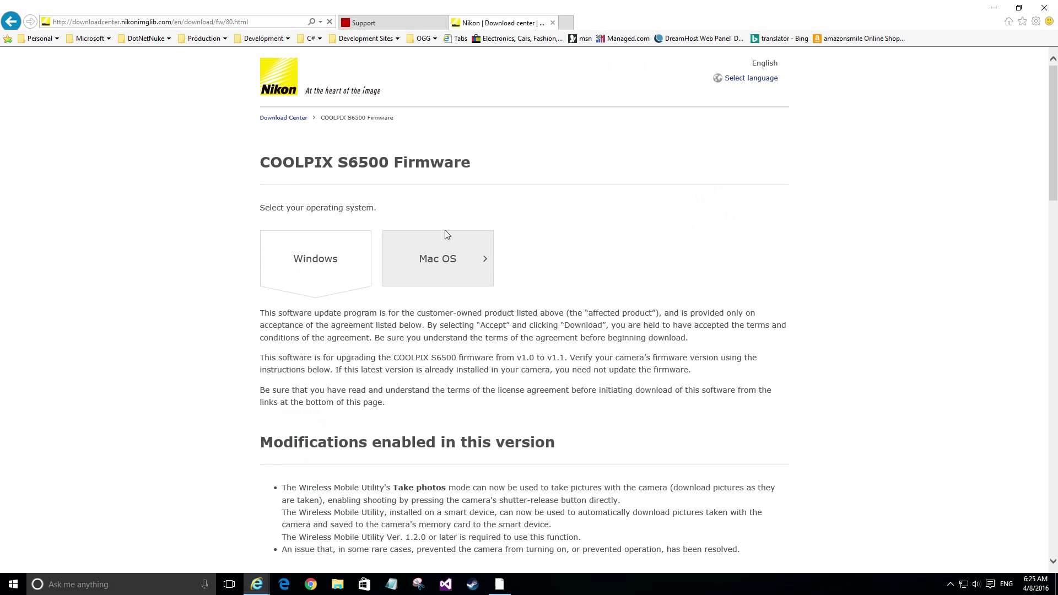
scroll(204, 238, down, 6)
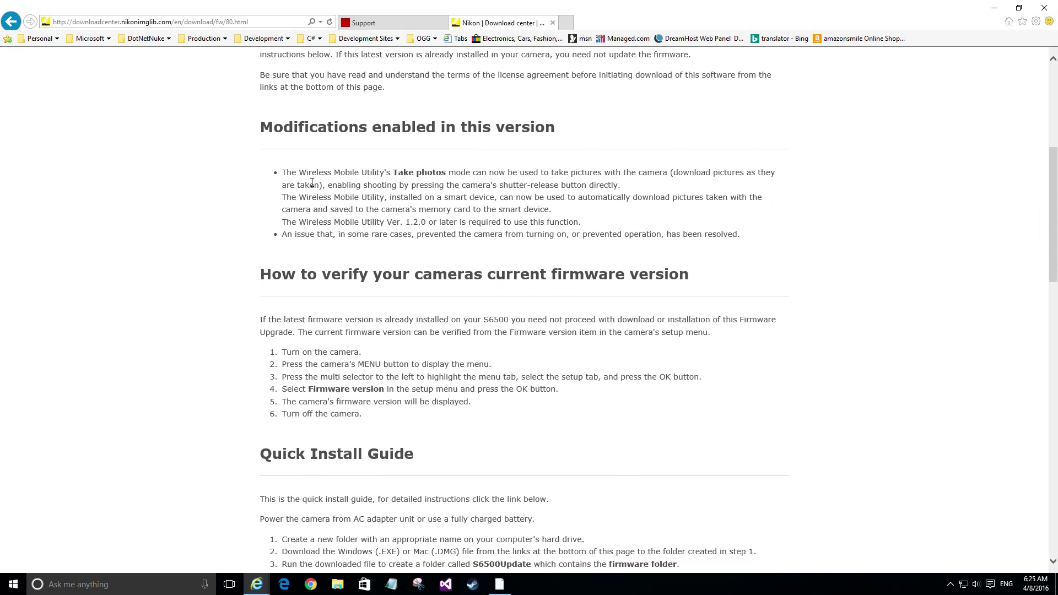
drag(298, 172, 775, 181)
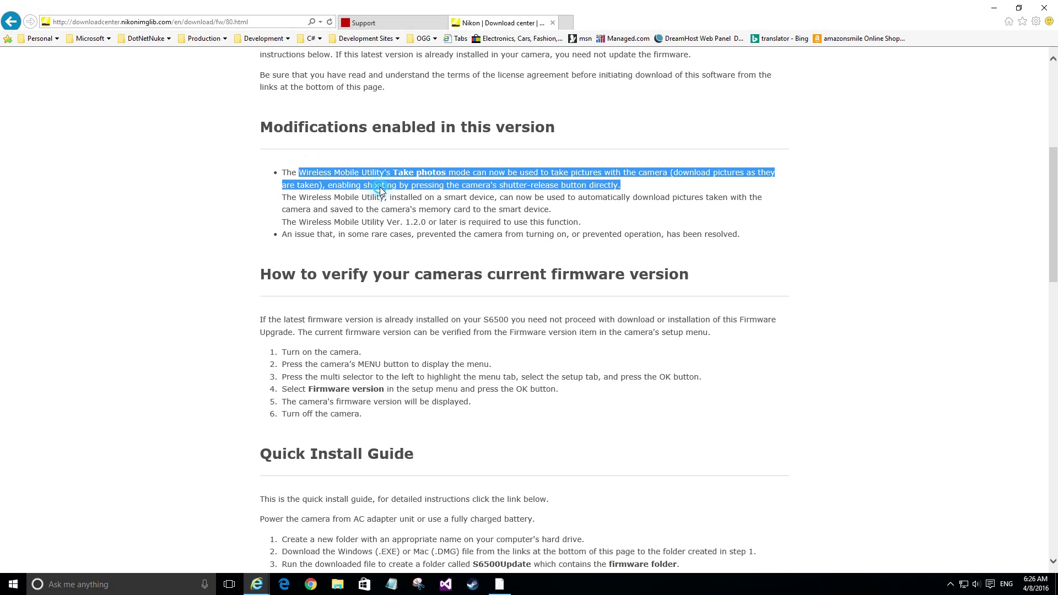
drag(363, 186, 618, 185)
click(424, 206)
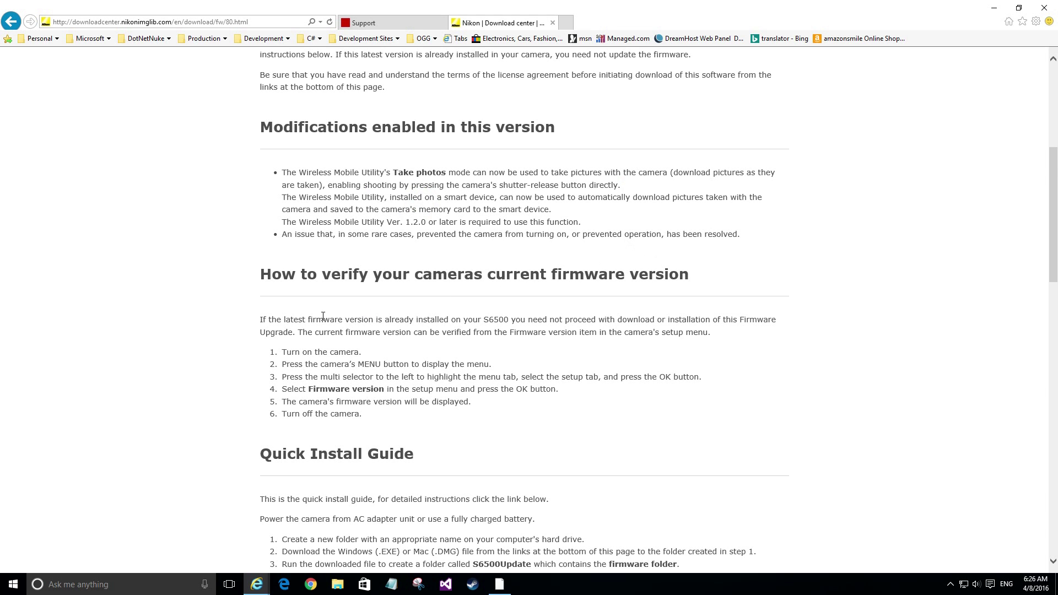
- Review the install guide and system requirements down to the F-S6500-V11W.exe file
scroll(427, 322, down, 3)
scroll(430, 270, down, 2)
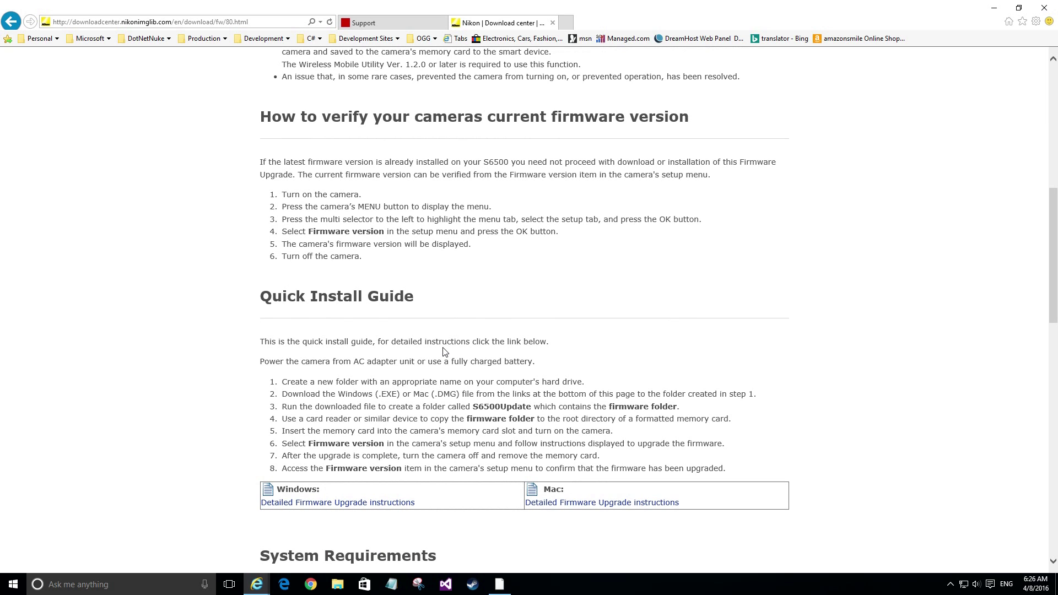
scroll(307, 391, down, 3)
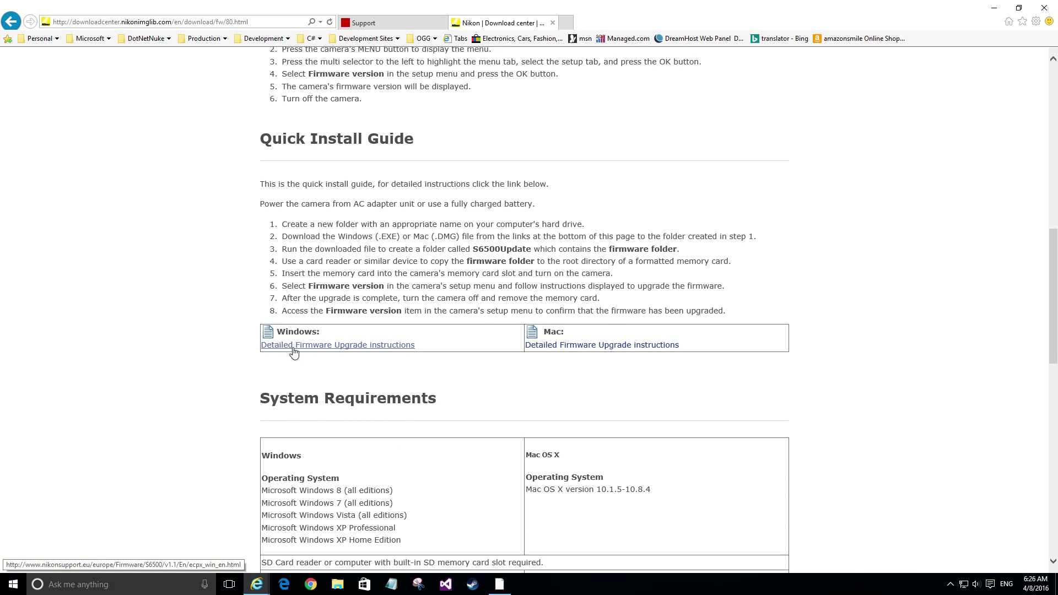
scroll(331, 349, down, 3)
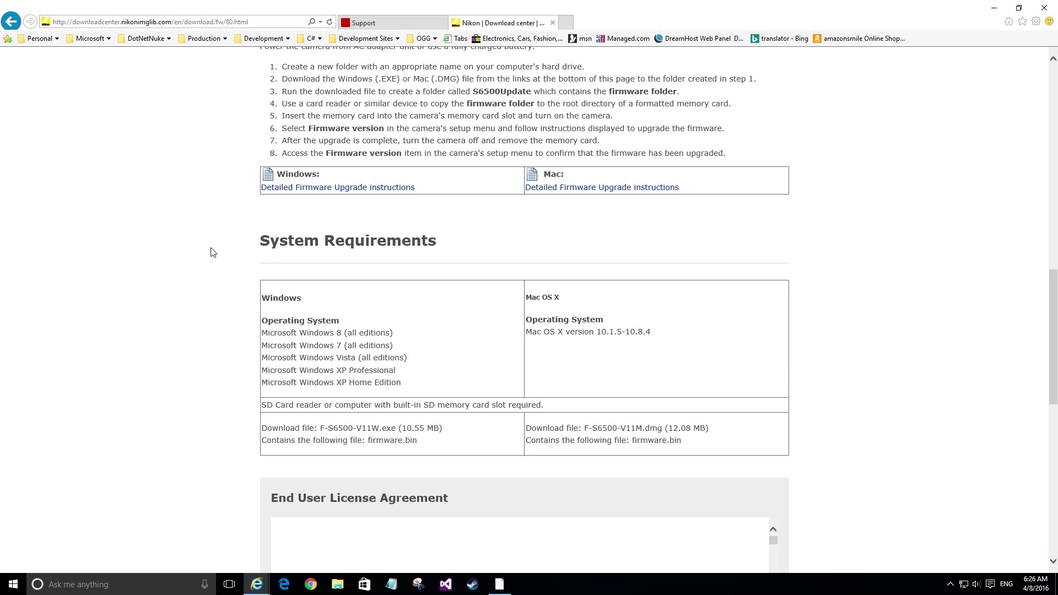
scroll(212, 258, down, 4)
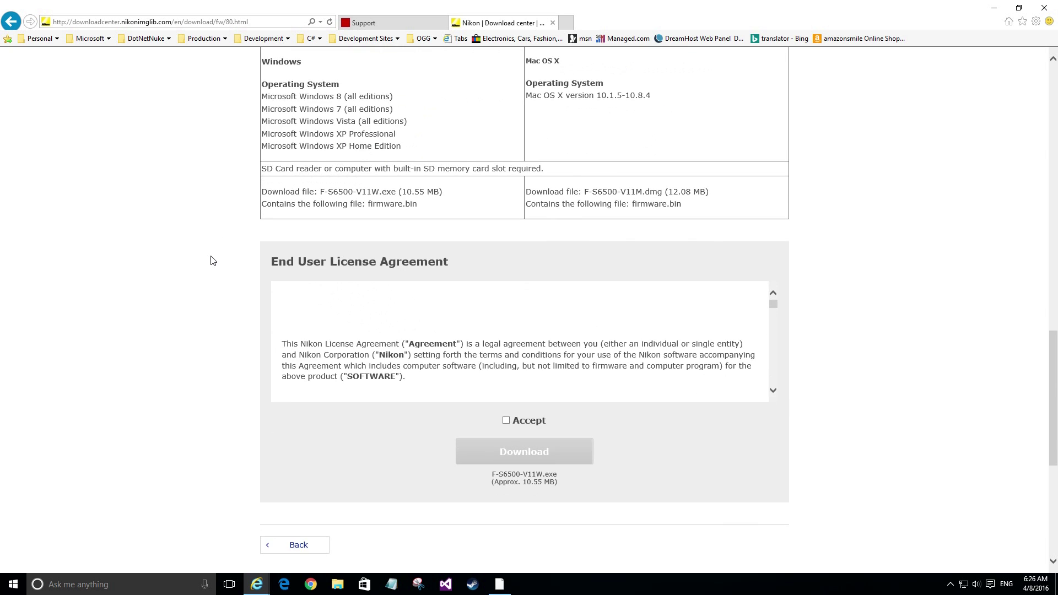
scroll(212, 258, up, 15)
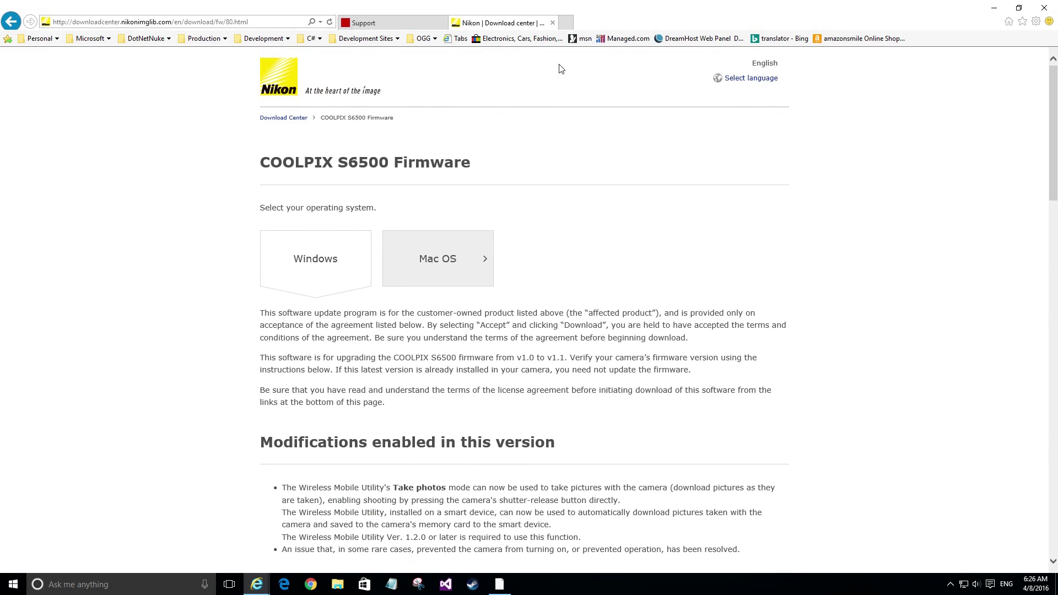
- Close Internet Explorer to return to the Windows 10 desktop
click(1044, 8)
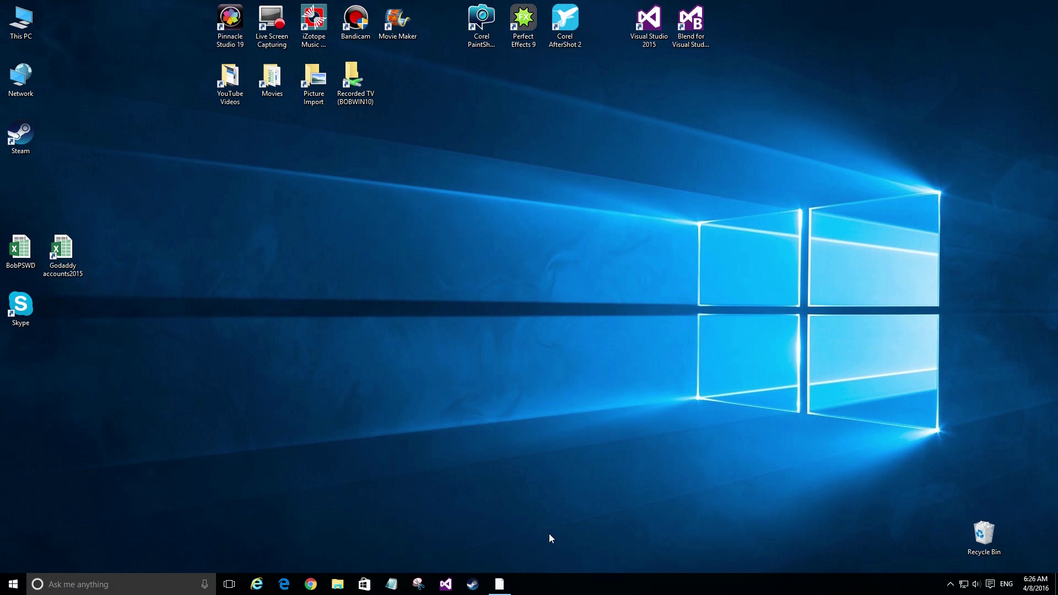